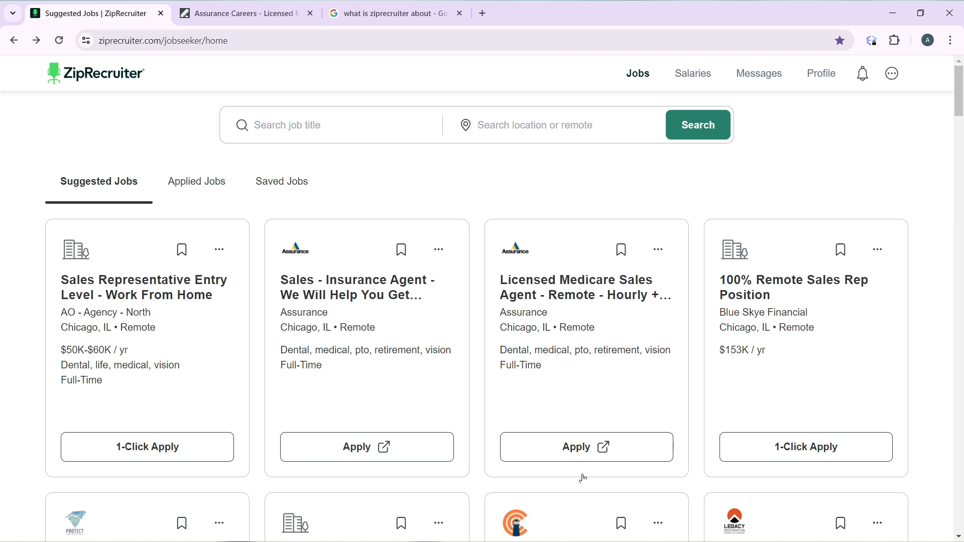
Step: Scroll down the Suggested Jobs page to the footer's Businesses links
{"action": "scroll", "coordinate": [582, 478], "scroll_direction": "down", "scroll_amount": 20}
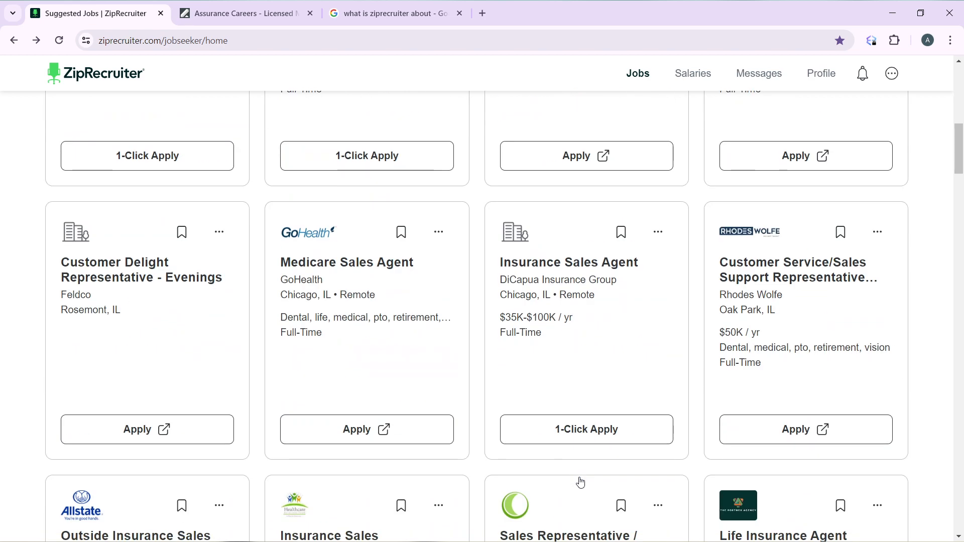
{"action": "scroll", "coordinate": [581, 480], "scroll_direction": "down", "scroll_amount": 20}
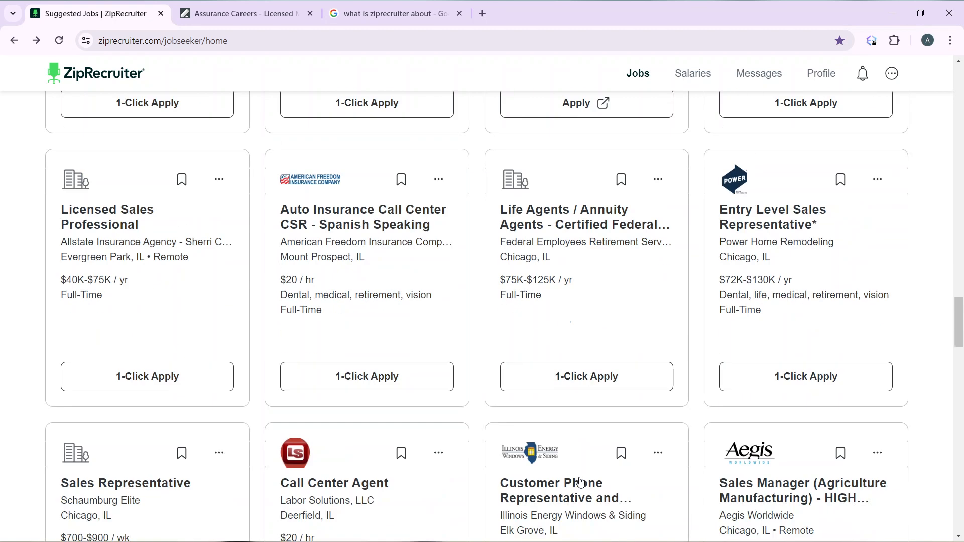
{"action": "scroll", "coordinate": [581, 482], "scroll_direction": "down", "scroll_amount": 15}
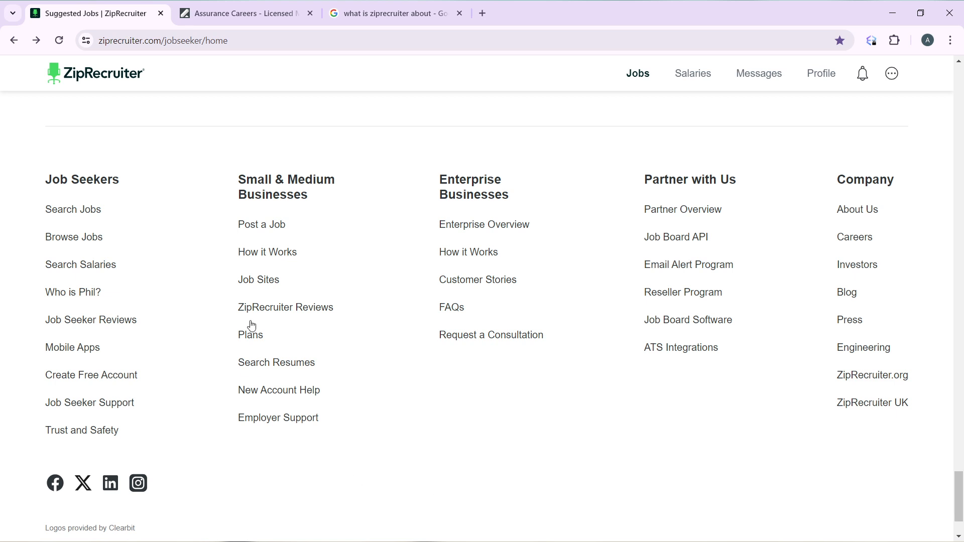
Step: Open Post a Job from the footer and choose Post Jobs for Free
{"action": "left_click", "coordinate": [264, 228]}
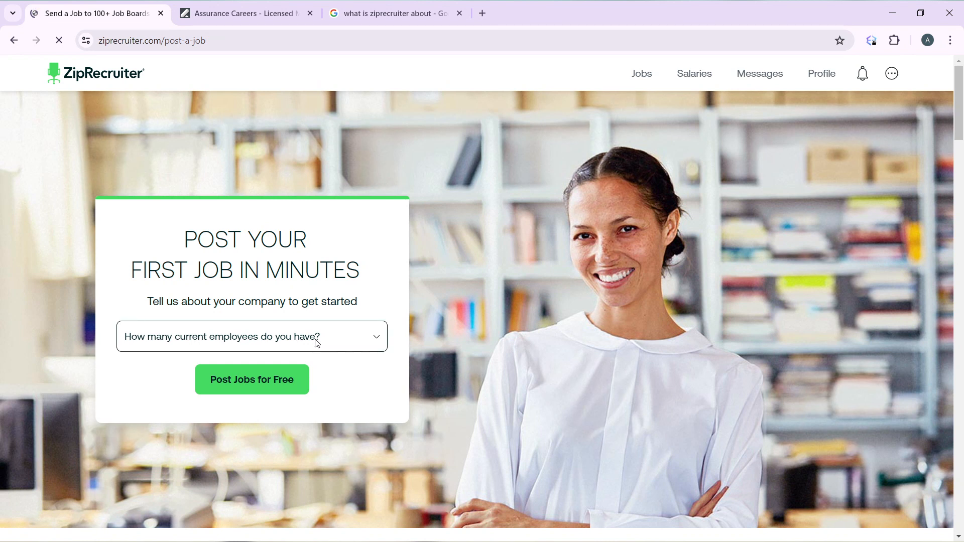
{"action": "left_click", "coordinate": [248, 383]}
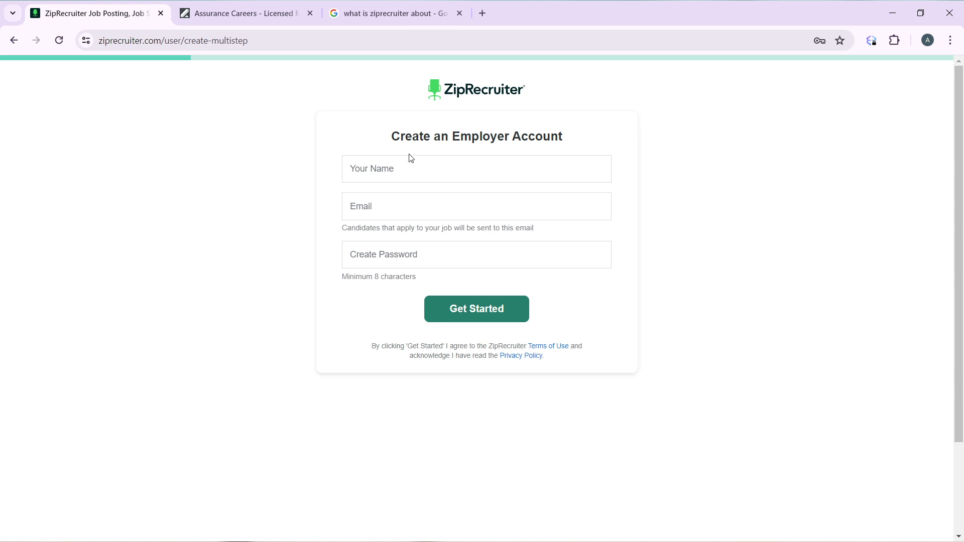
Step: Sign up as an employer using the saved name and email plus the suggested password
{"action": "left_click", "coordinate": [406, 166]}
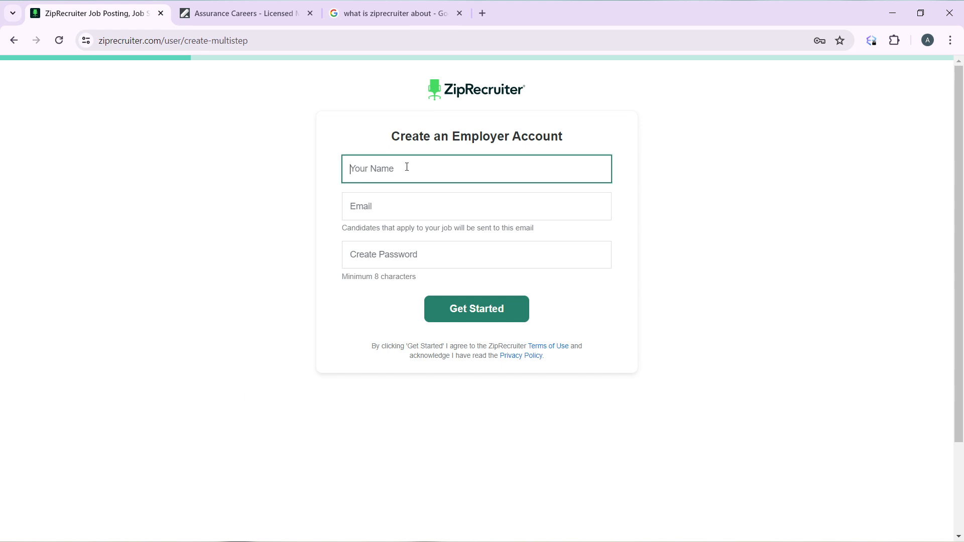
{"action": "left_click", "coordinate": [441, 221]}
{"action": "left_click", "coordinate": [415, 257]}
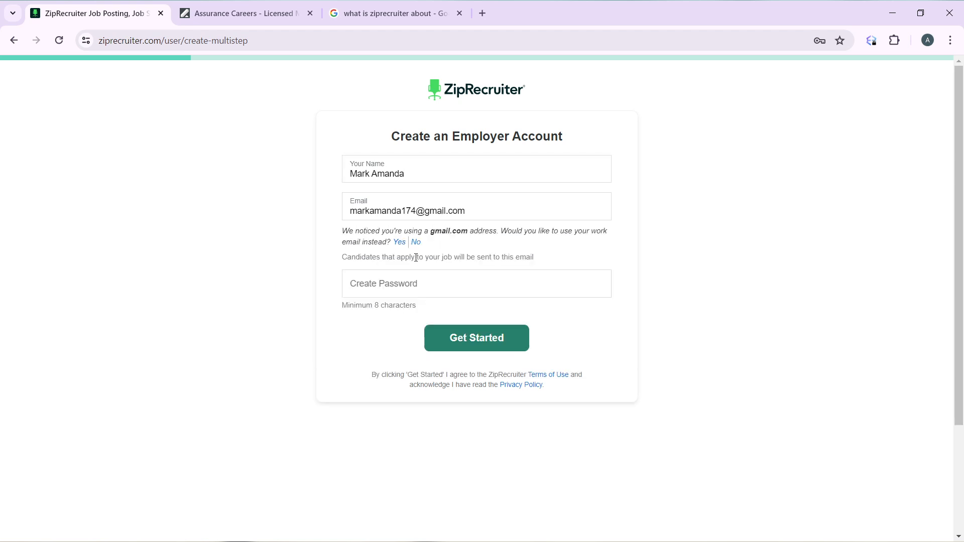
{"action": "left_click", "coordinate": [415, 283]}
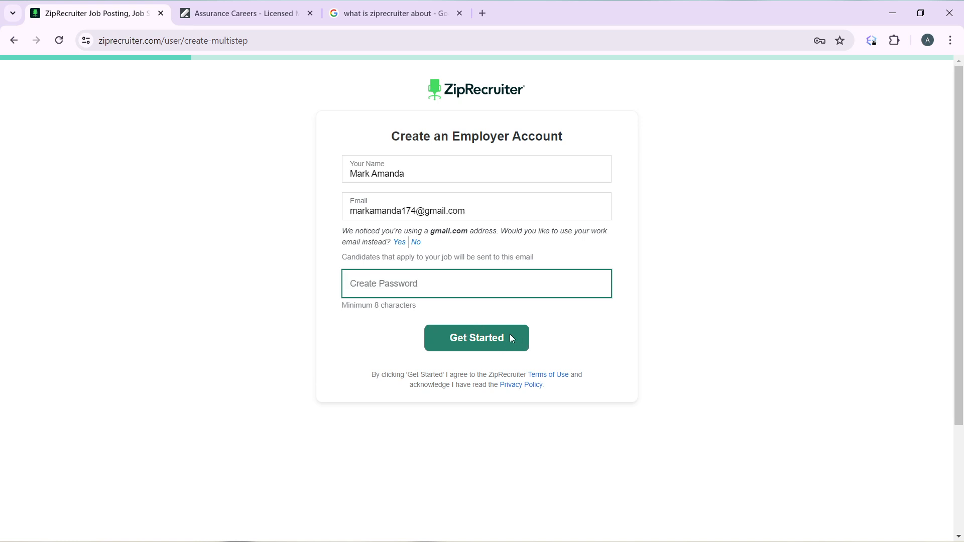
{"action": "left_click", "coordinate": [523, 318]}
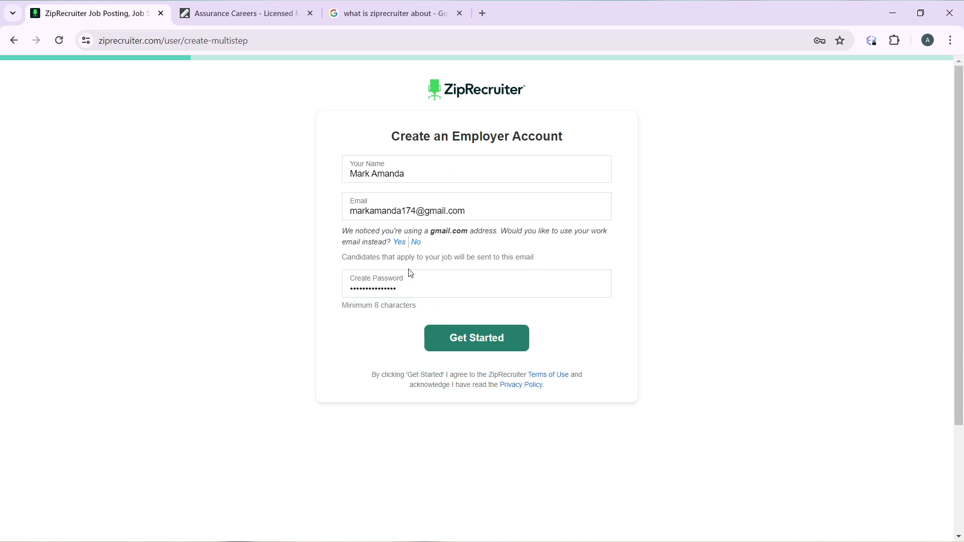
{"action": "left_click", "coordinate": [467, 344]}
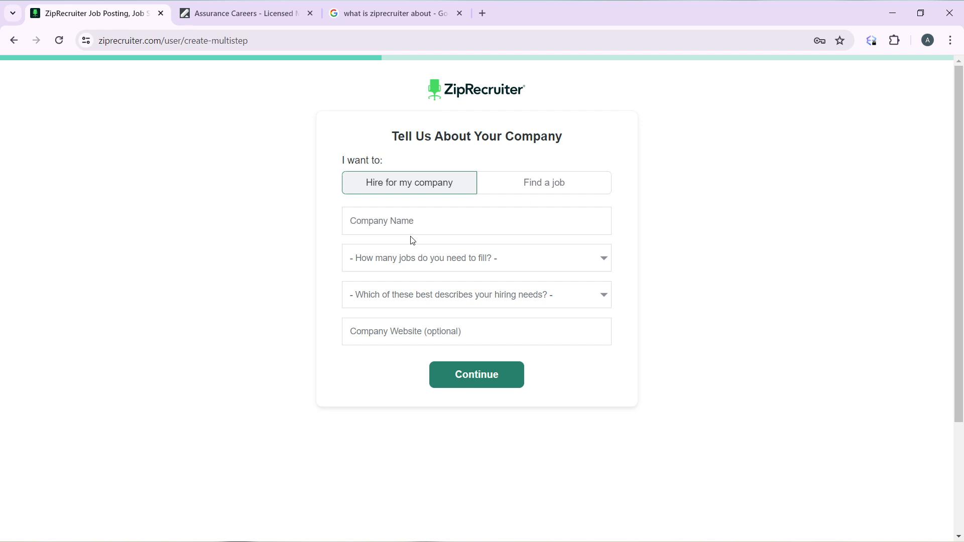
Step: Enter company Amy Books, 2 to 3 jobs, I hire infrequently, and website Amy Books
{"action": "left_click", "coordinate": [424, 222]}
{"action": "type", "text": "Amy Books"}
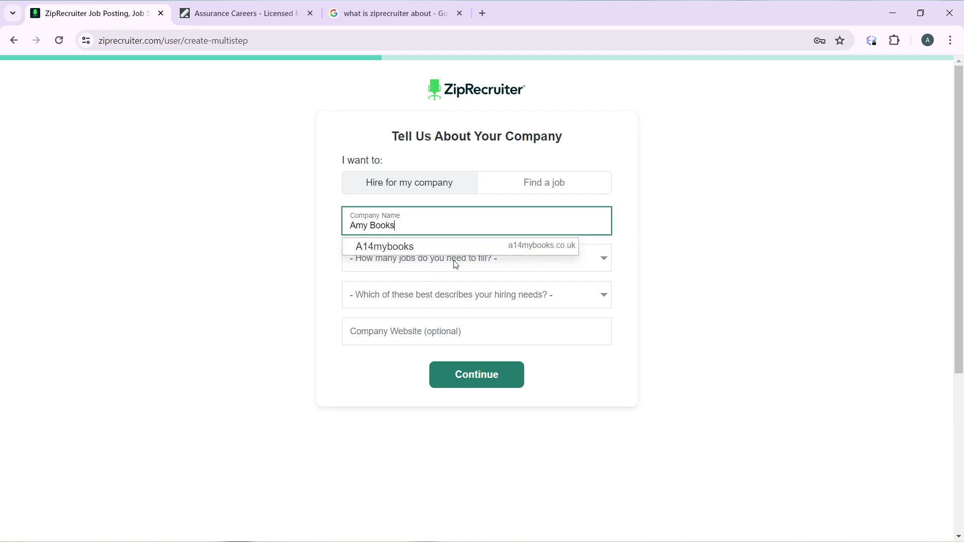
{"action": "key", "text": "Tab"}
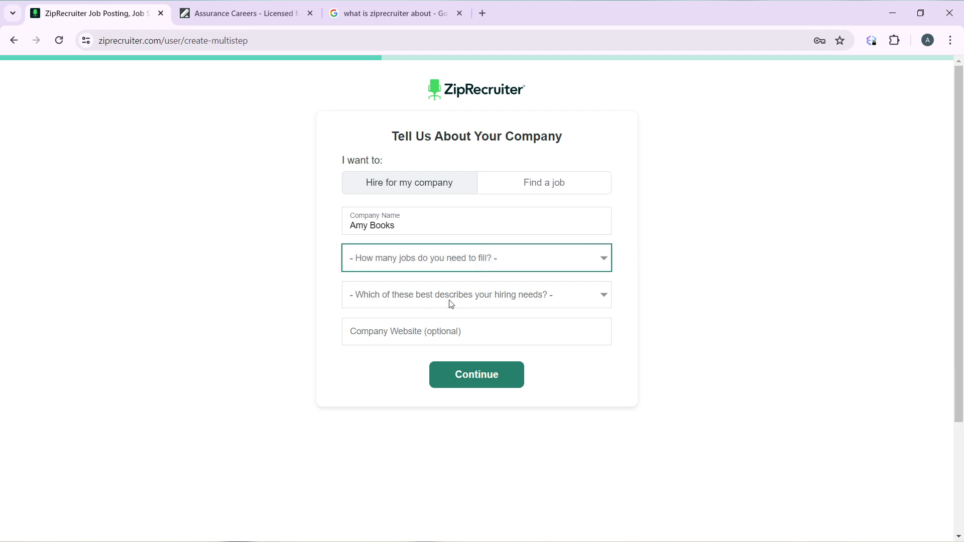
{"action": "key", "text": "Down"}
{"action": "key", "text": "Down"}
{"action": "key", "text": "Tab"}
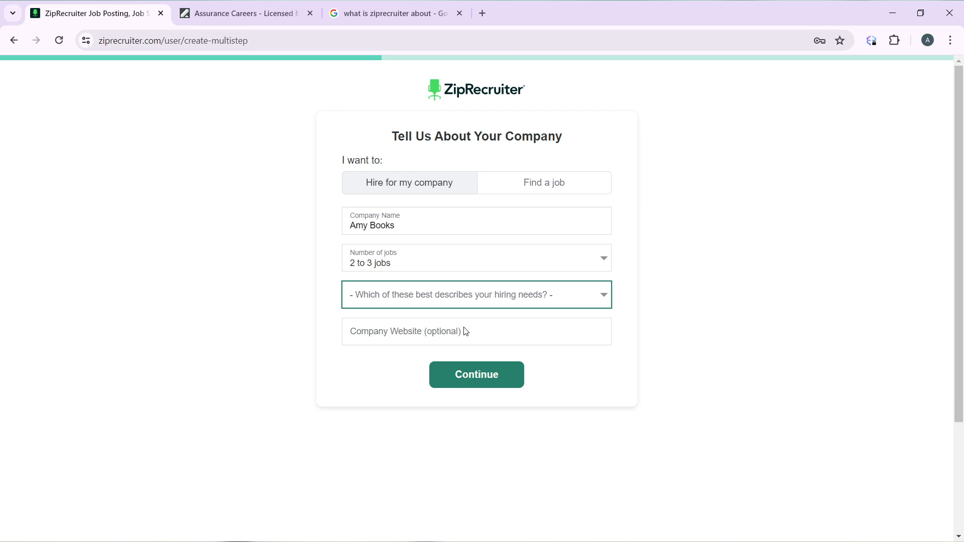
{"action": "key", "text": "Down"}
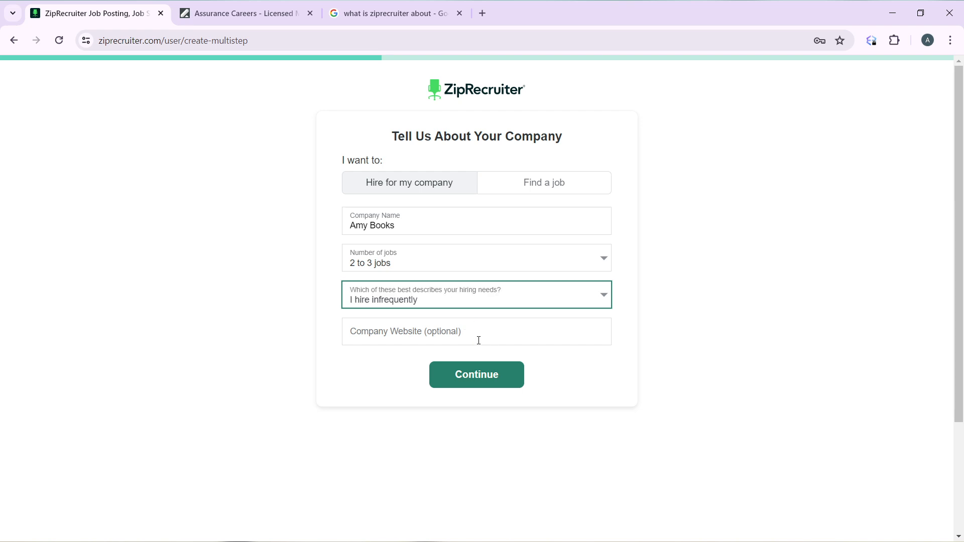
{"action": "left_click", "coordinate": [478, 340]}
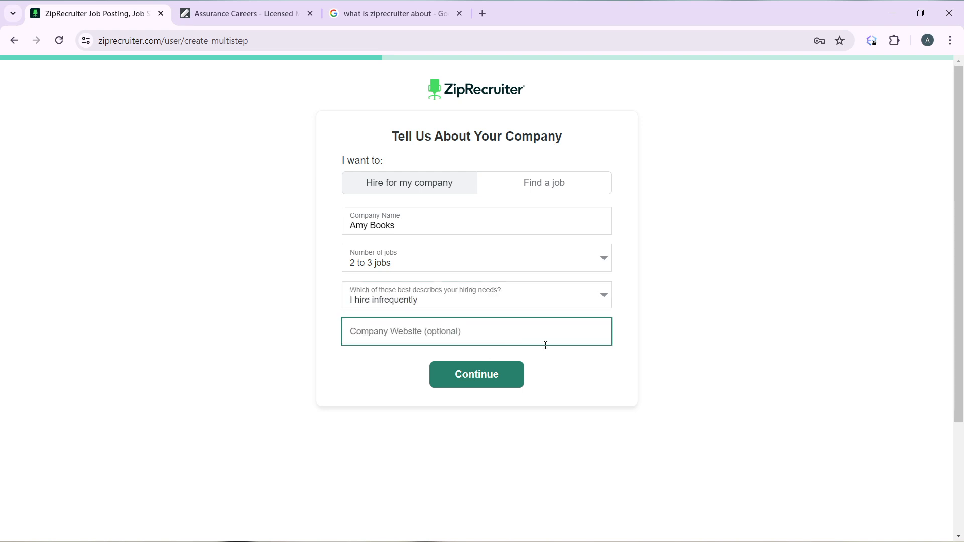
{"action": "type", "text": "Amy Books"}
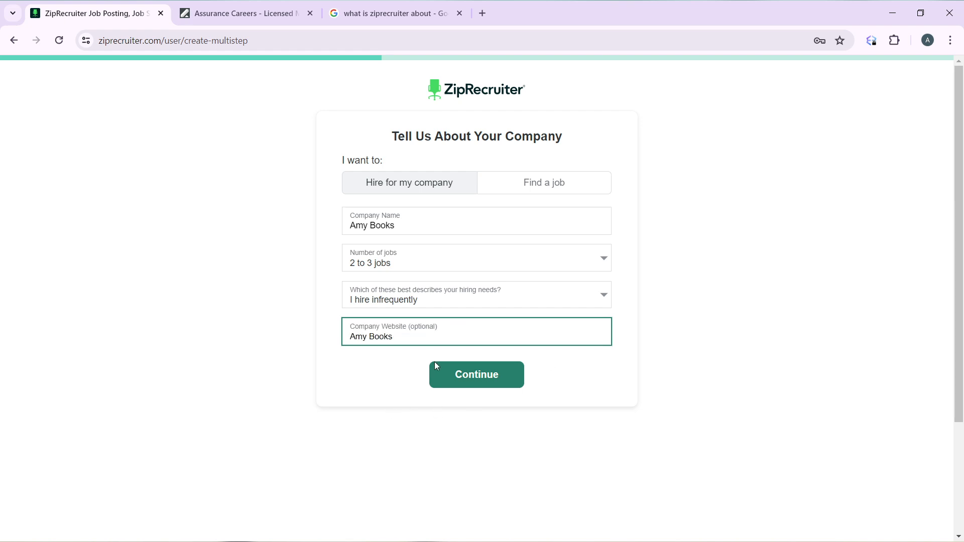
{"action": "left_click", "coordinate": [469, 374]}
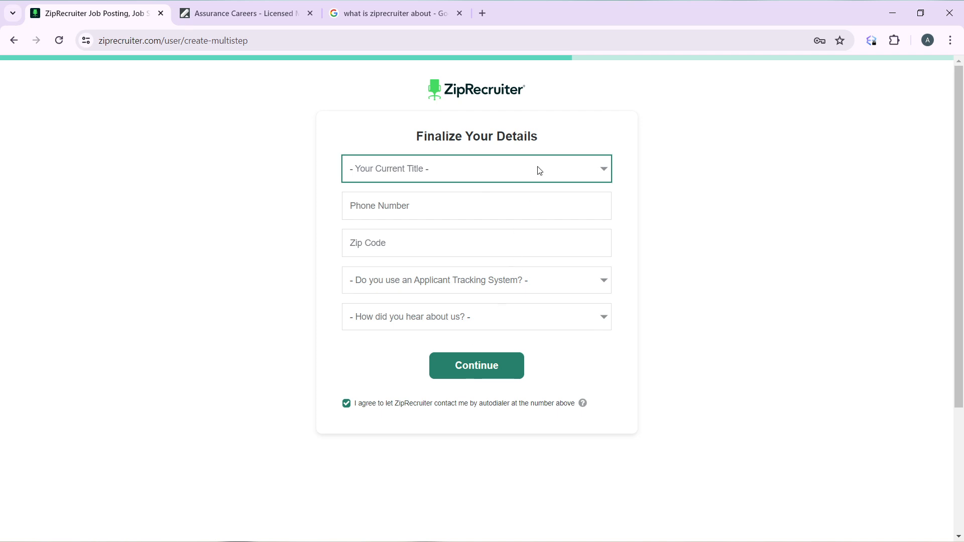
Step: Set the title to Admin and fill in a valid saved phone number and zip code
{"action": "left_click", "coordinate": [481, 200]}
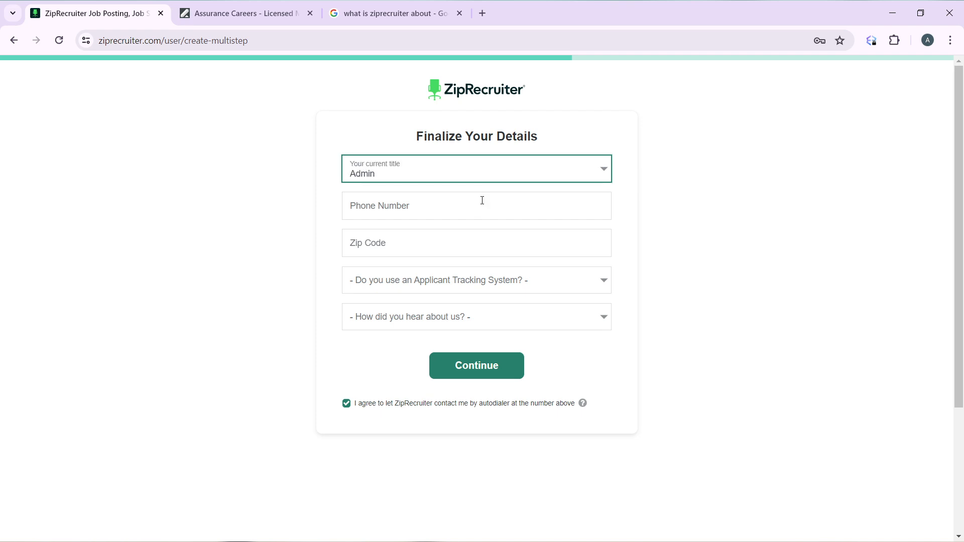
{"action": "left_click", "coordinate": [465, 210]}
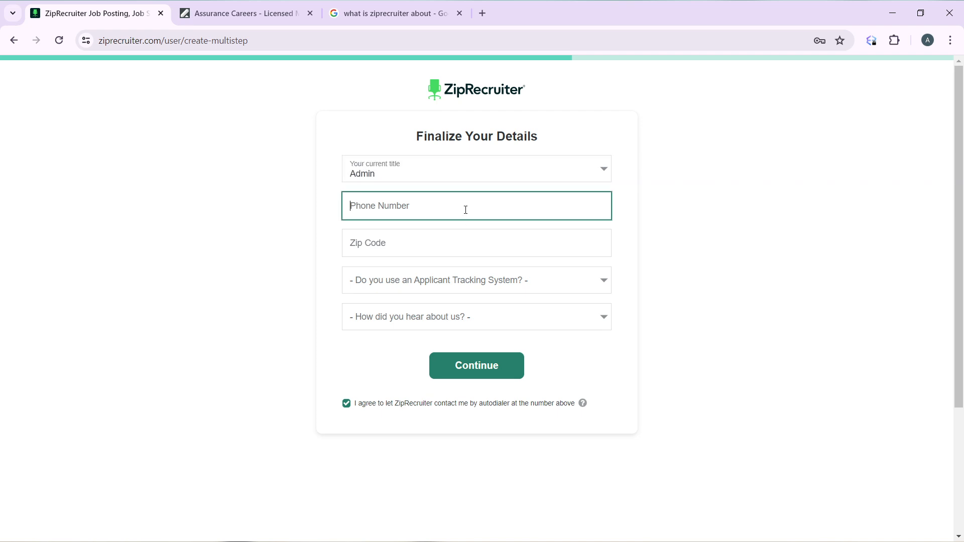
{"action": "left_click", "coordinate": [458, 246]}
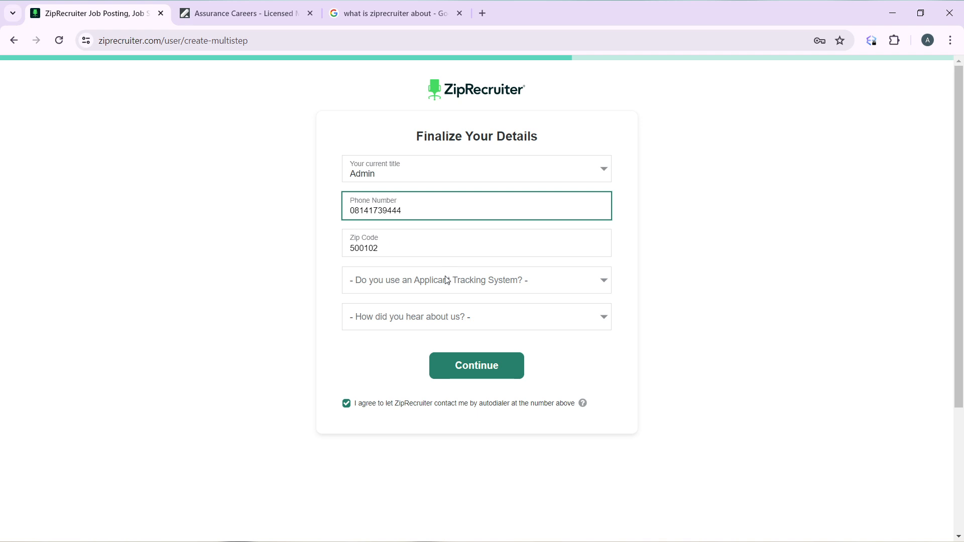
{"action": "left_click", "coordinate": [446, 282]}
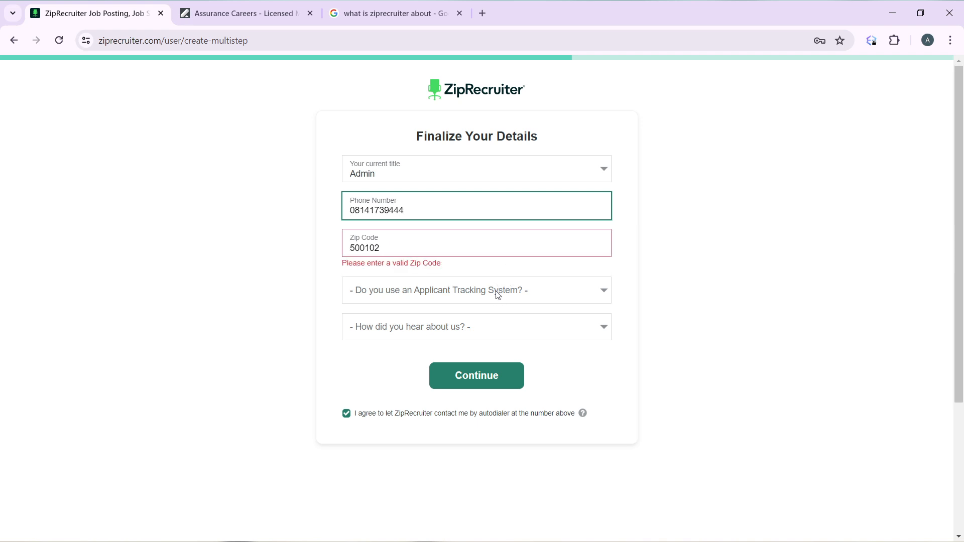
{"action": "left_click", "coordinate": [408, 248]}
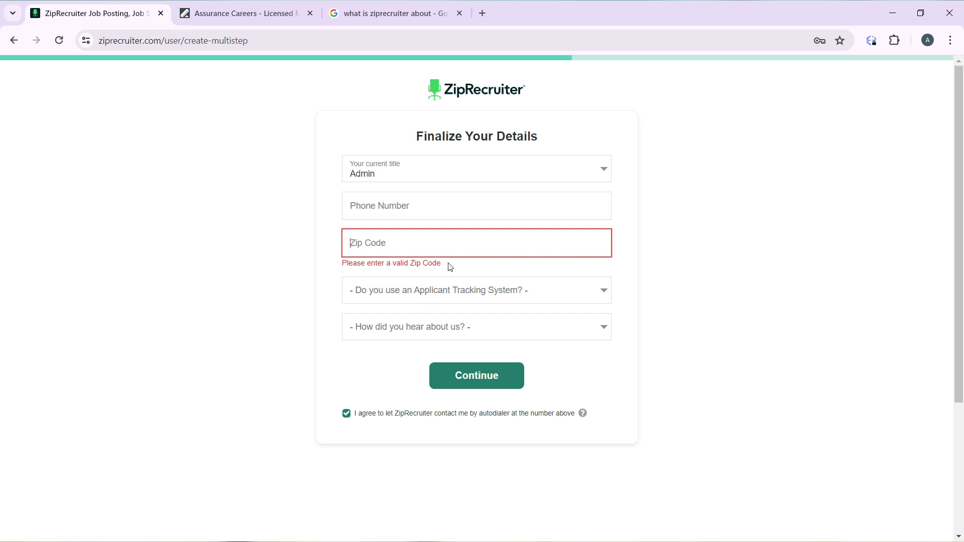
{"action": "left_click", "coordinate": [439, 211]}
{"action": "left_click", "coordinate": [452, 242]}
Step: Answer No for applicant tracking system and Search Engine for referral source, then submit
{"action": "left_click", "coordinate": [491, 286]}
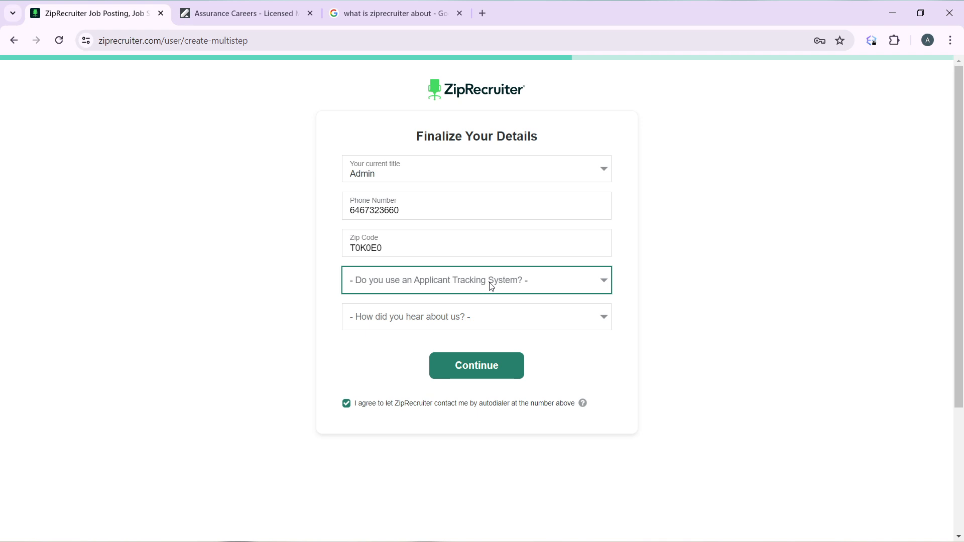
{"action": "left_click", "coordinate": [450, 325]}
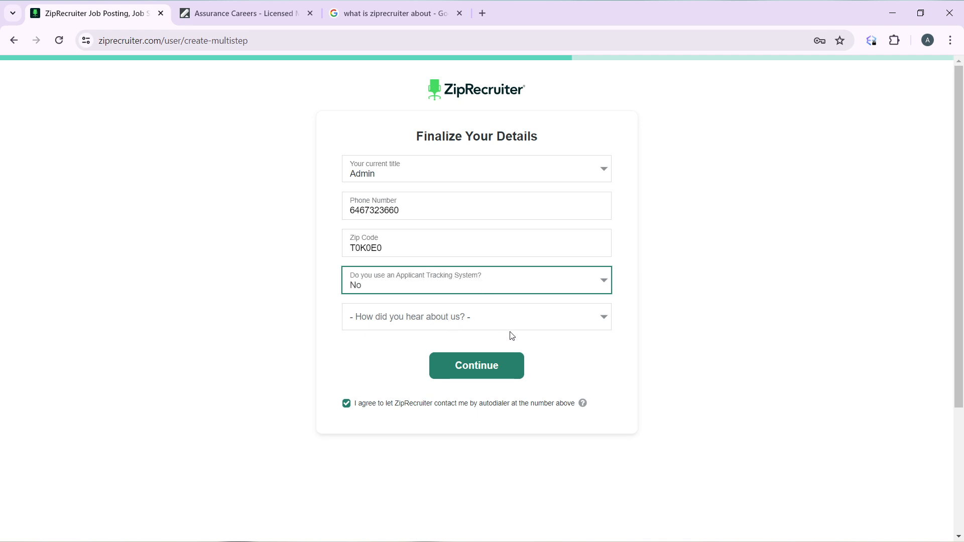
{"action": "left_click", "coordinate": [490, 327]}
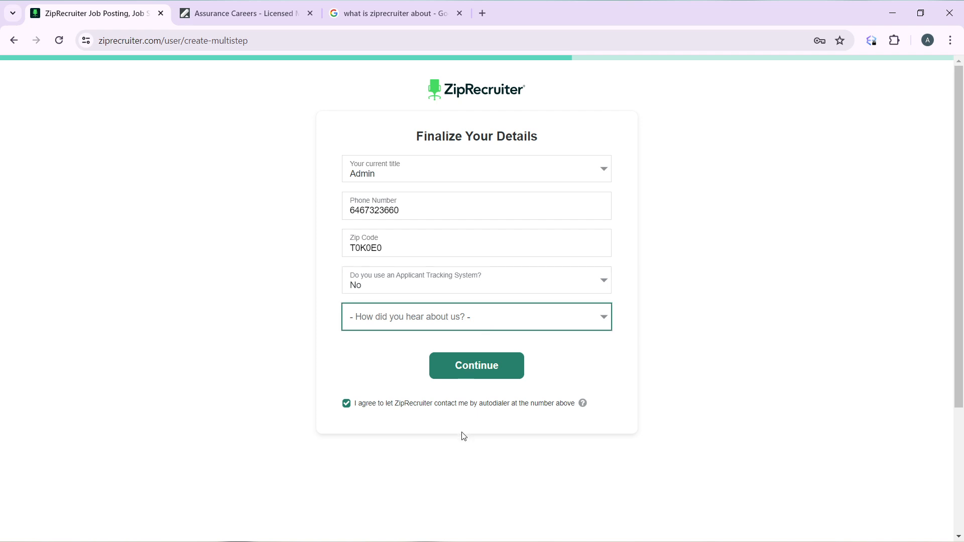
{"action": "key", "text": "s"}
{"action": "left_click", "coordinate": [489, 360]}
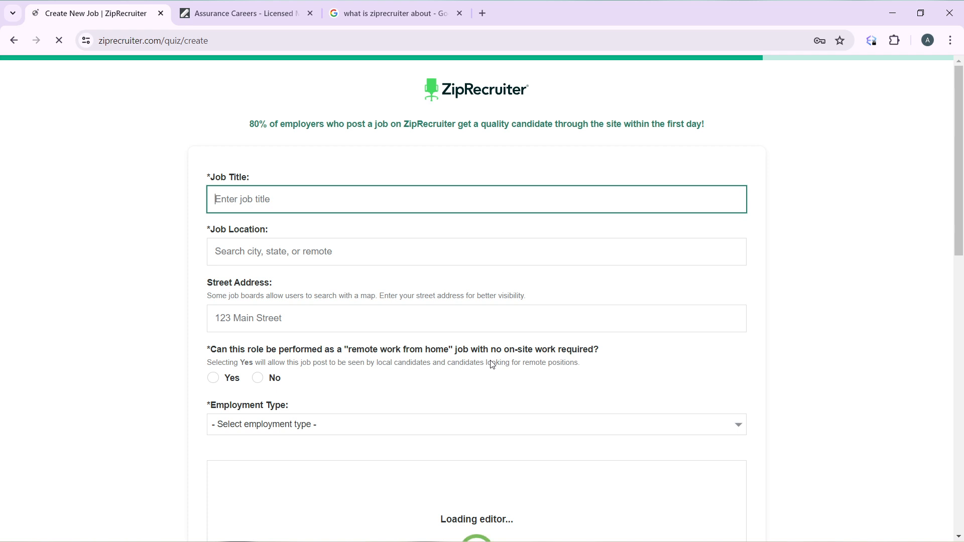
Step: Enter job title Administrative Assistant with location Remote, OR USA
{"action": "scroll", "coordinate": [493, 365], "scroll_direction": "down", "scroll_amount": 3}
{"action": "scroll", "coordinate": [492, 365], "scroll_direction": "up", "scroll_amount": 3}
{"action": "scroll", "coordinate": [492, 365], "scroll_direction": "down", "scroll_amount": 1}
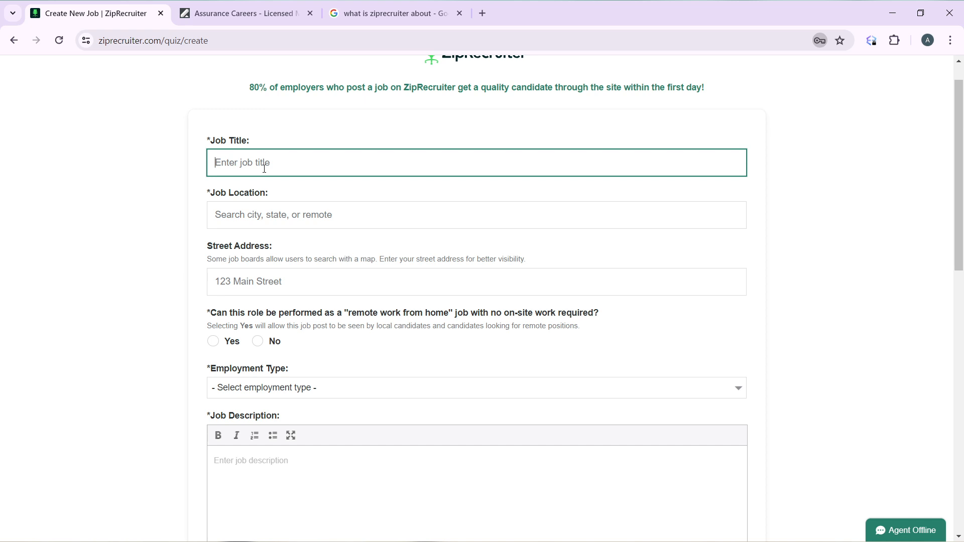
{"action": "type", "text": "Adm"}
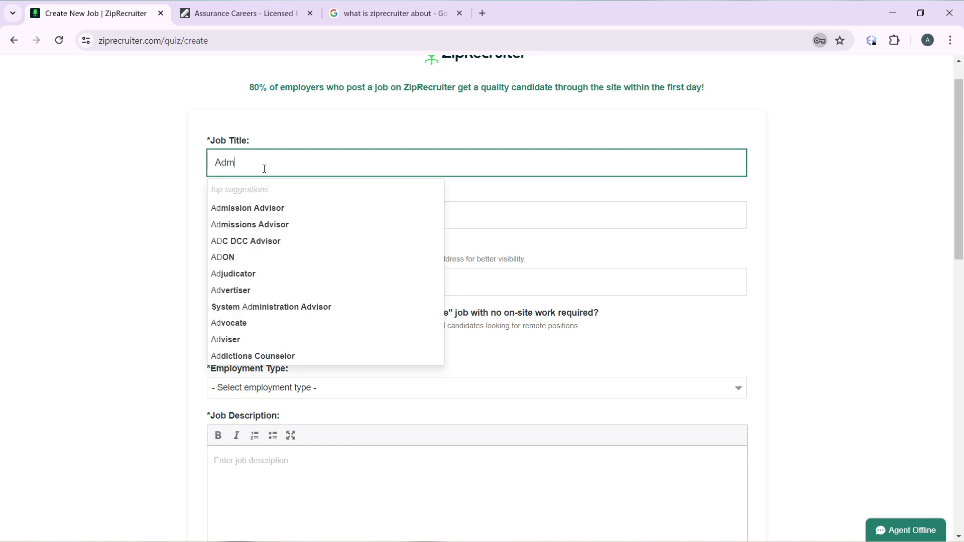
{"action": "type", "text": "inistrat"}
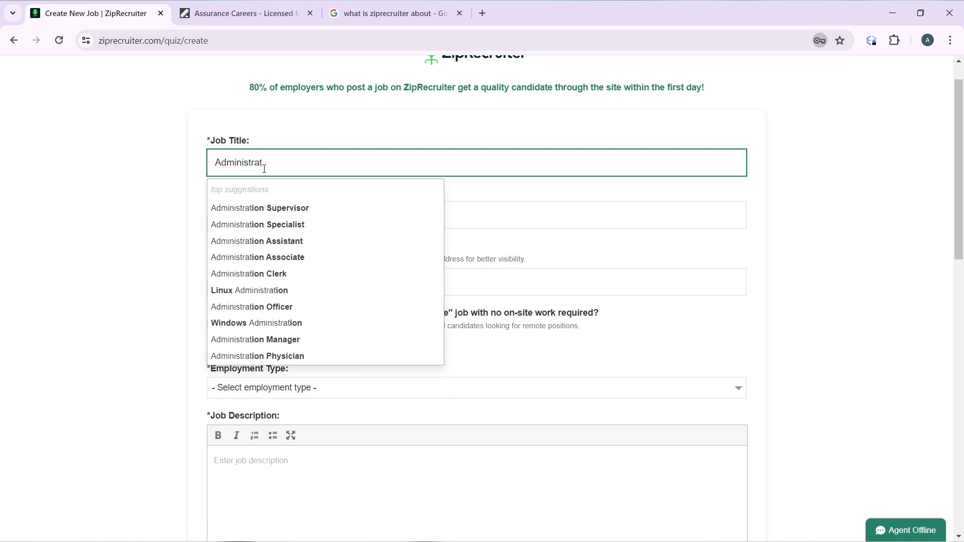
{"action": "type", "text": "ive As"}
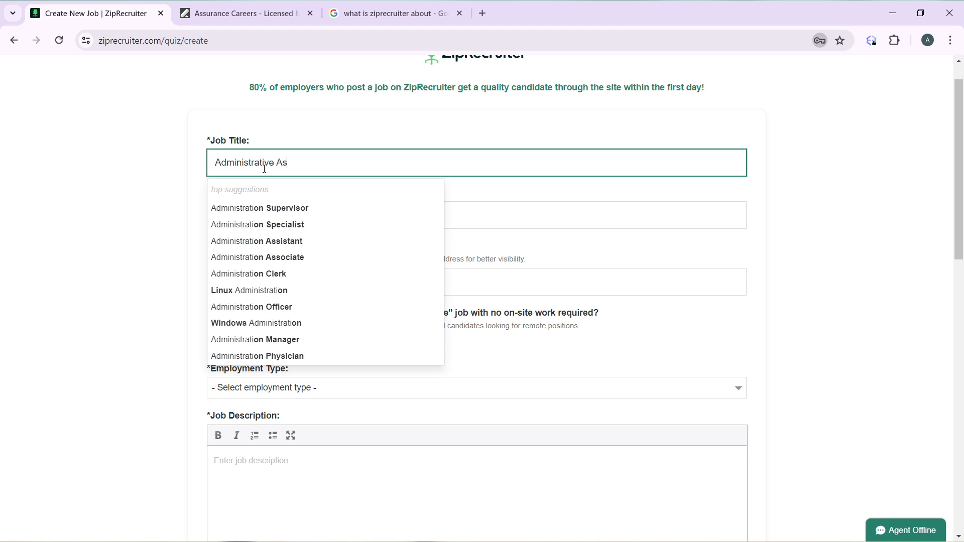
{"action": "type", "text": "sistant"}
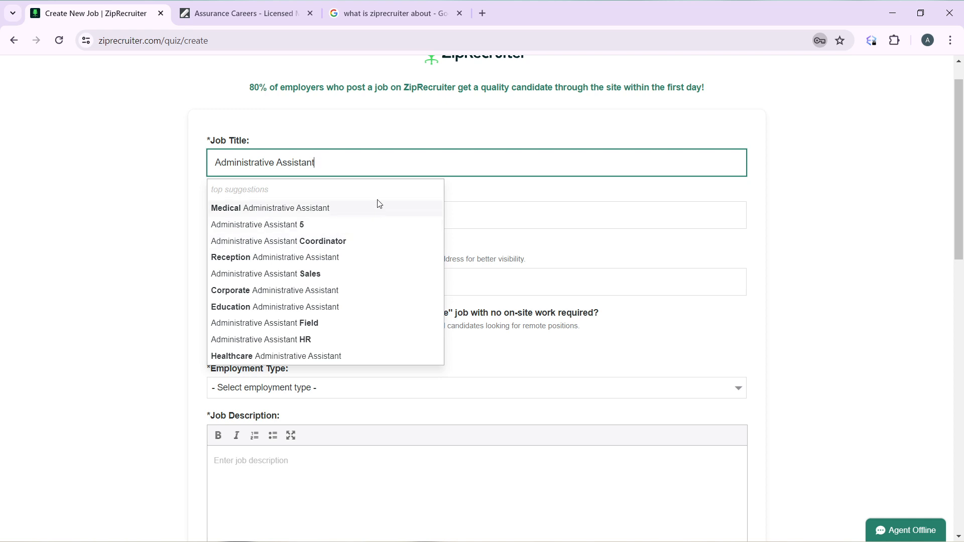
{"action": "left_click", "coordinate": [495, 221]}
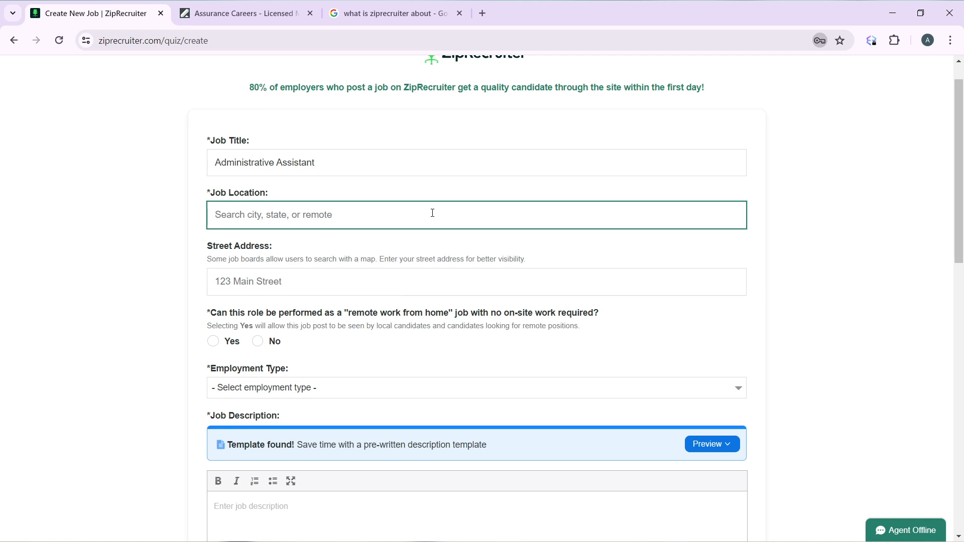
{"action": "type", "text": "Remote"}
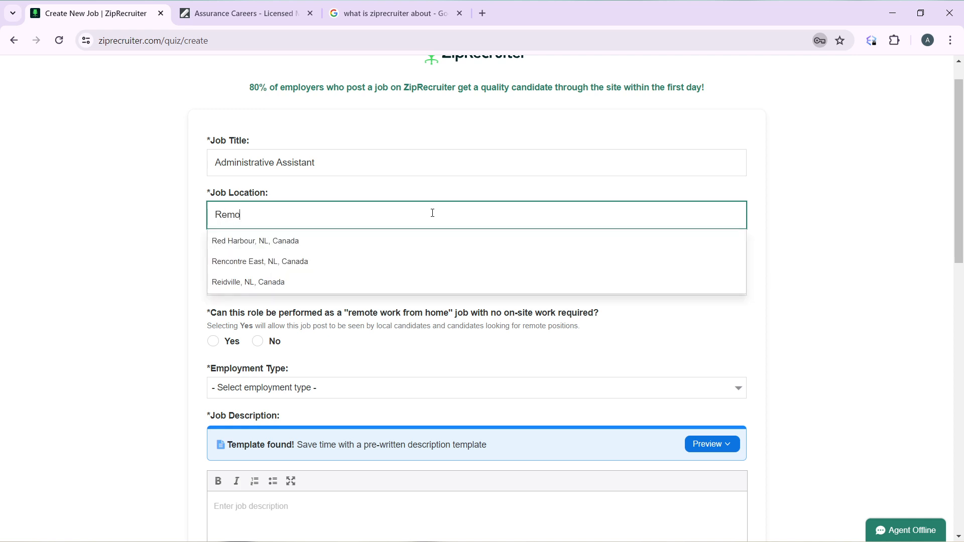
{"action": "left_click", "coordinate": [488, 150]}
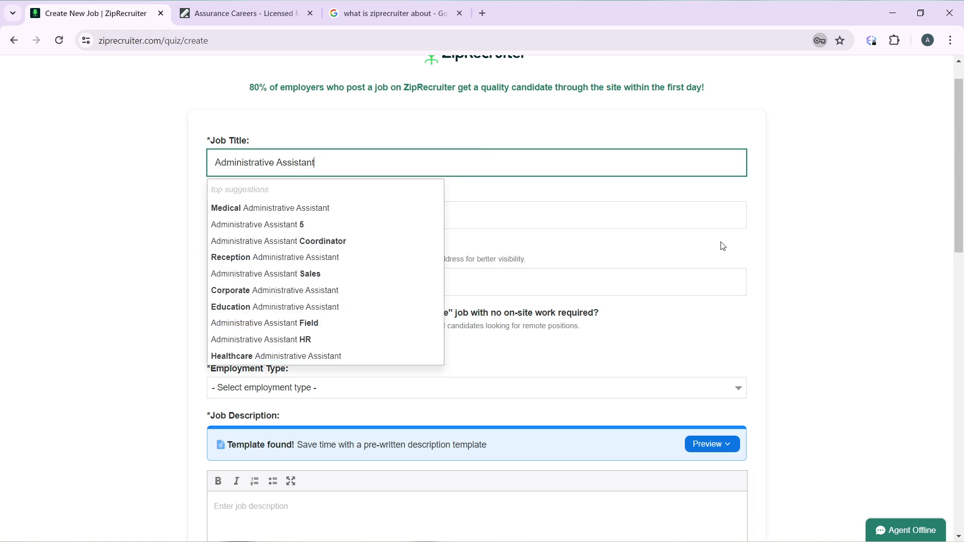
{"action": "left_click", "coordinate": [824, 246]}
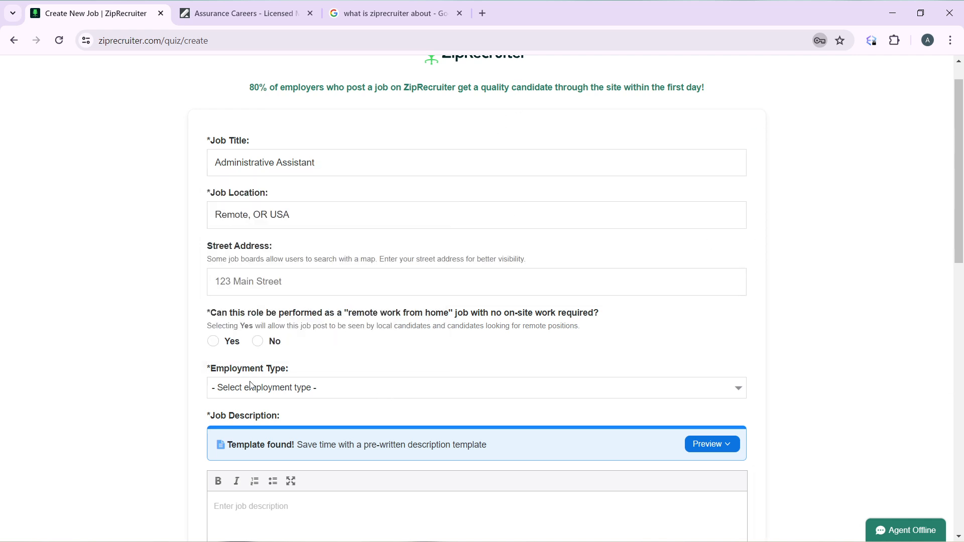
{"action": "left_click", "coordinate": [325, 285]}
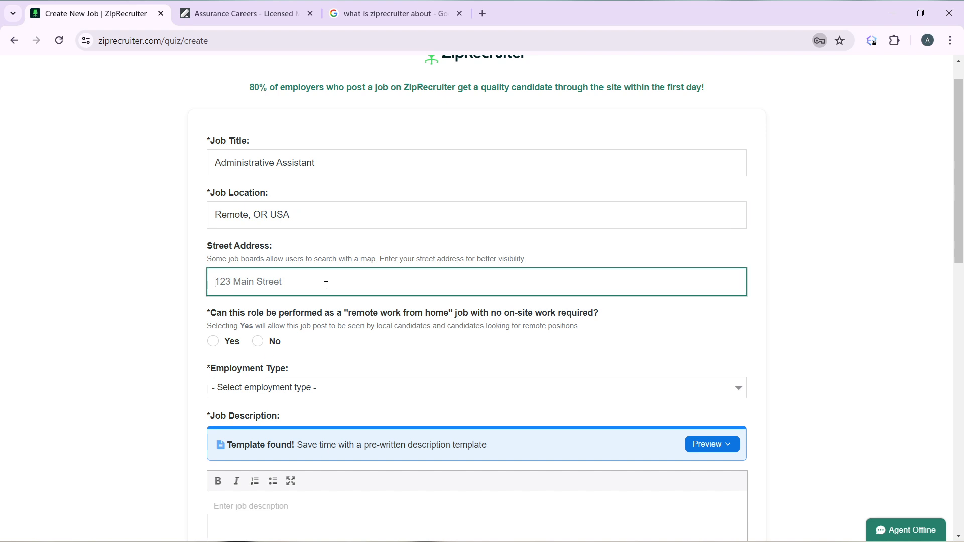
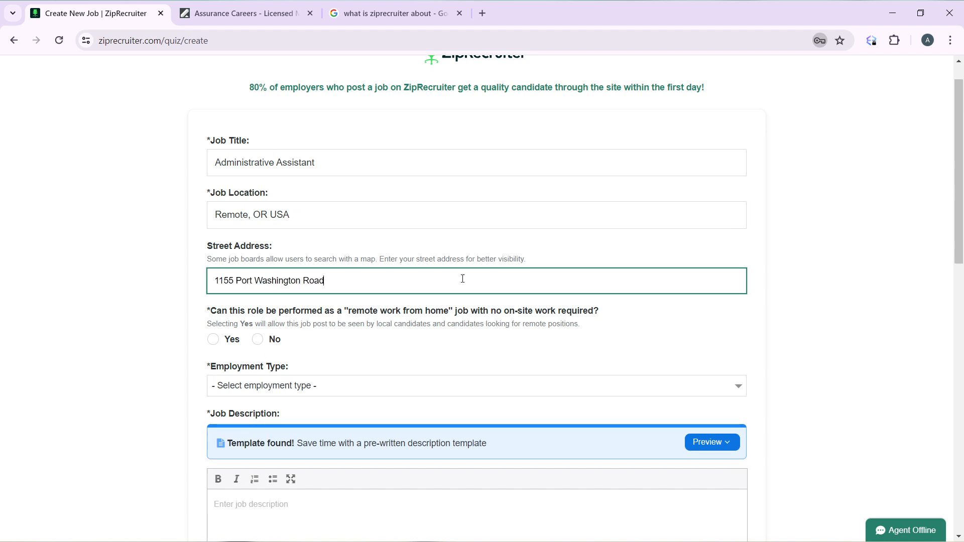
{"action": "left_click", "coordinate": [862, 301]}
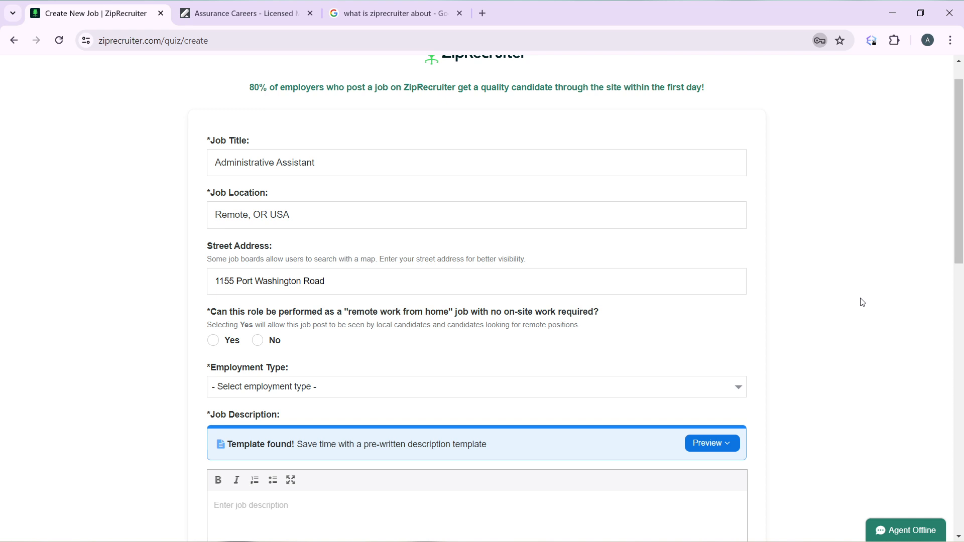
{"action": "scroll", "coordinate": [862, 302], "scroll_direction": "down", "scroll_amount": 2}
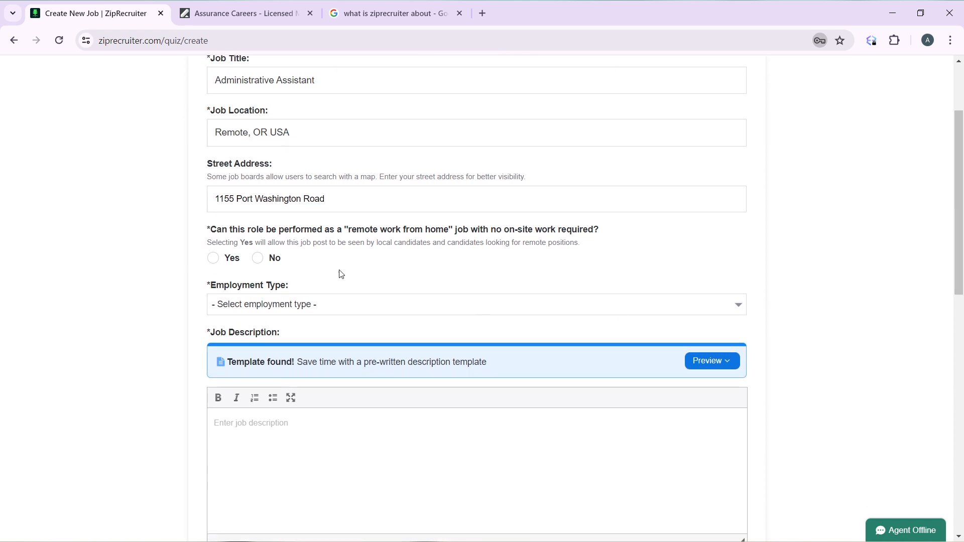
{"action": "left_click", "coordinate": [213, 258]}
{"action": "left_click", "coordinate": [358, 307]}
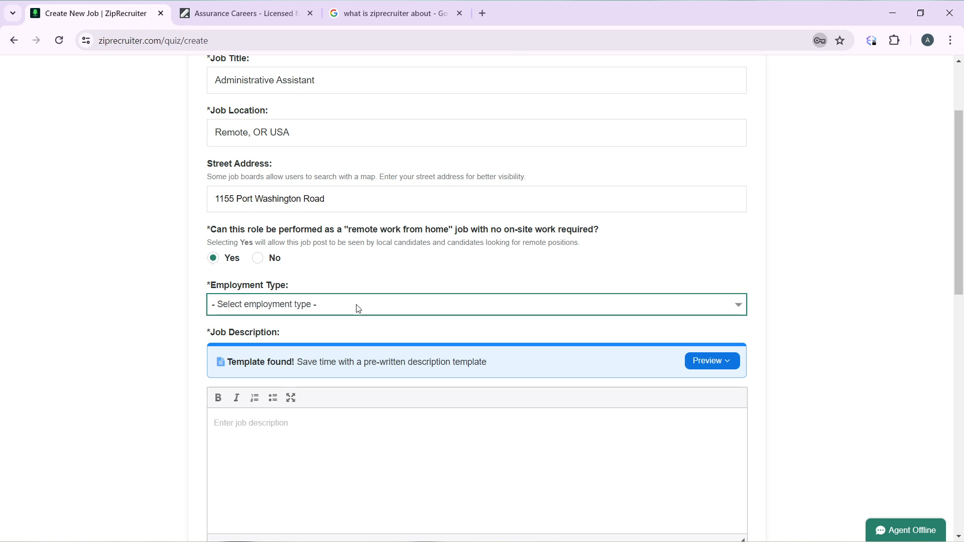
{"action": "left_click", "coordinate": [343, 334]}
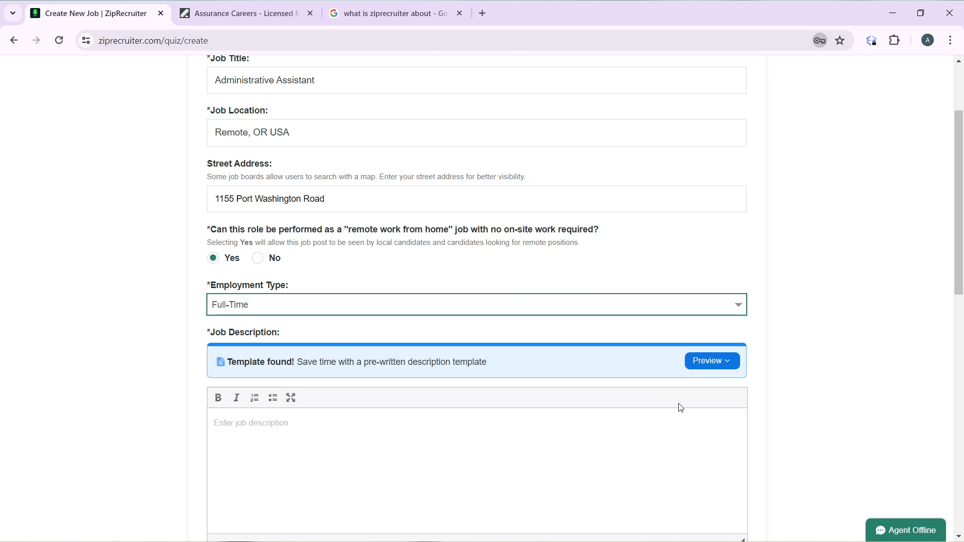
{"action": "scroll", "coordinate": [554, 454], "scroll_direction": "down", "scroll_amount": 2}
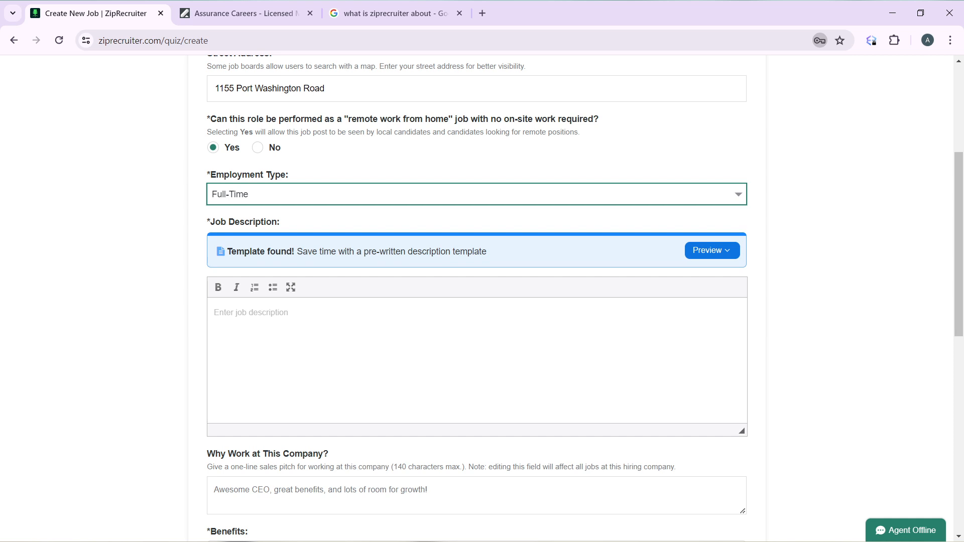
{"action": "left_click", "coordinate": [712, 255]}
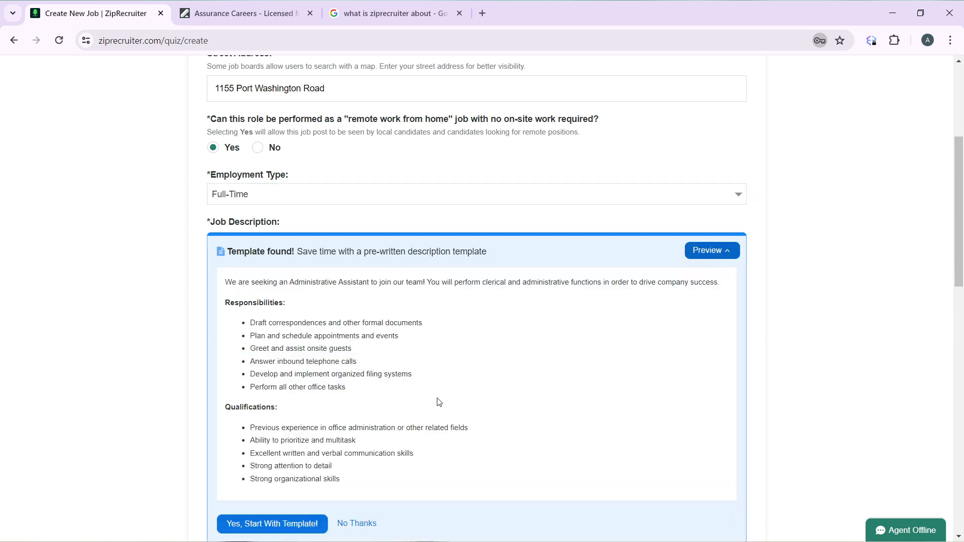
Step: Insert the Administrative Assistant description template and accept its terms of use
{"action": "scroll", "coordinate": [557, 374], "scroll_direction": "down", "scroll_amount": 2}
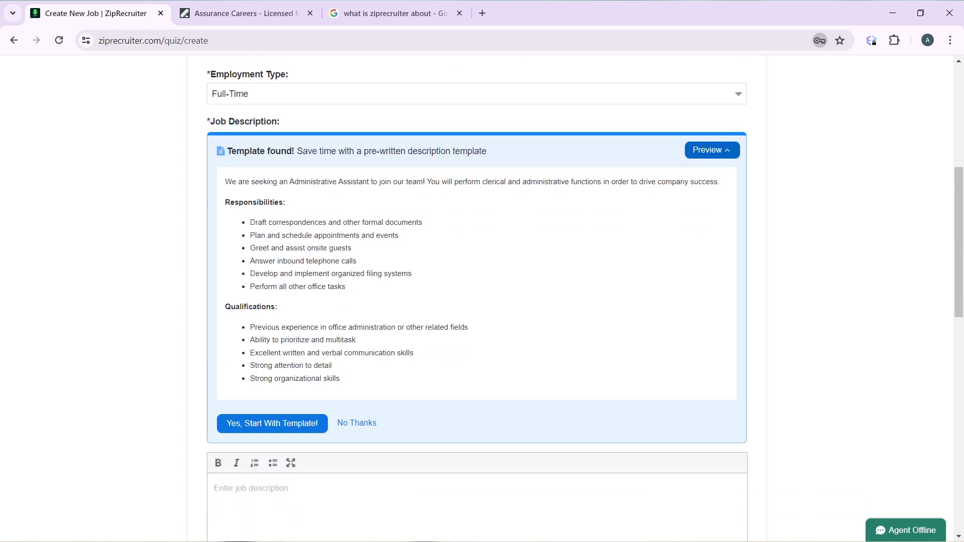
{"action": "left_click", "coordinate": [297, 428]}
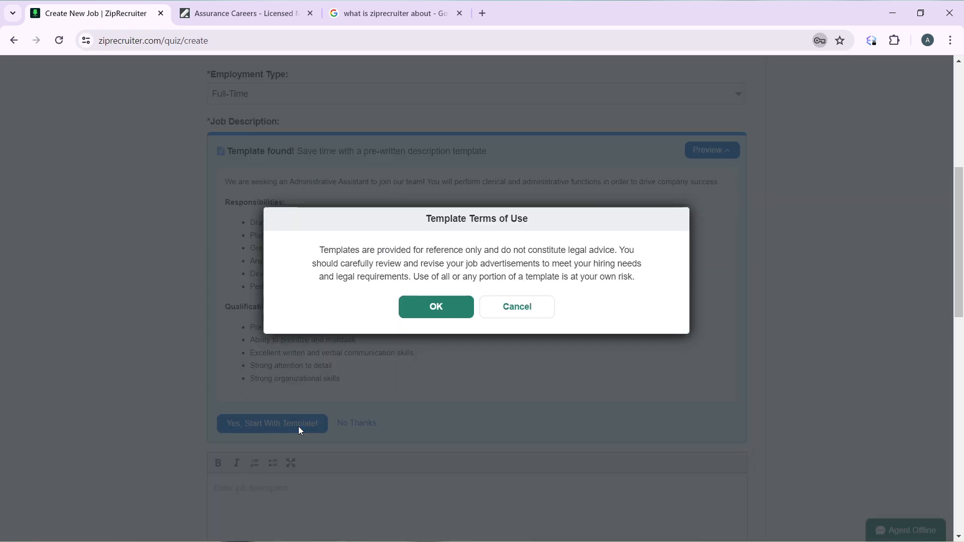
{"action": "left_click", "coordinate": [438, 310]}
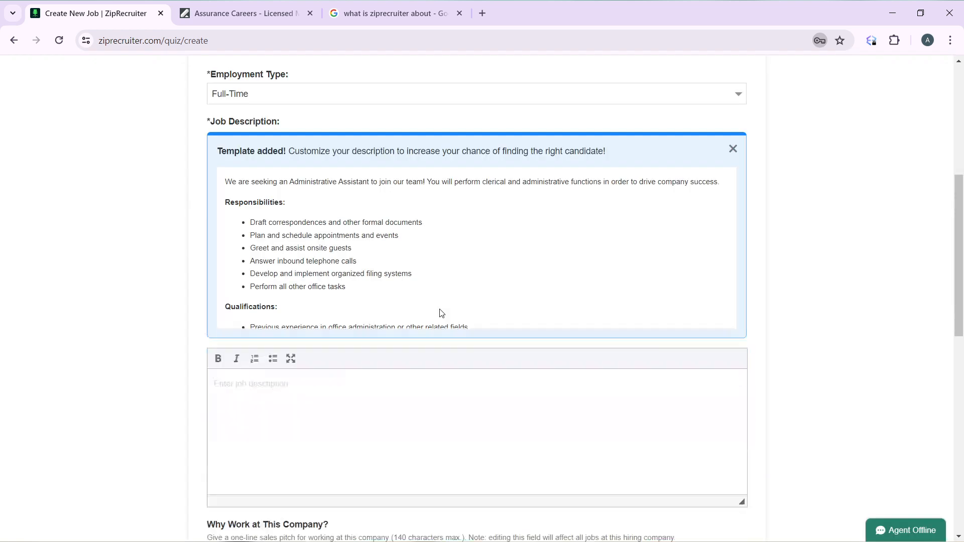
{"action": "scroll", "coordinate": [507, 464], "scroll_direction": "down", "scroll_amount": 4}
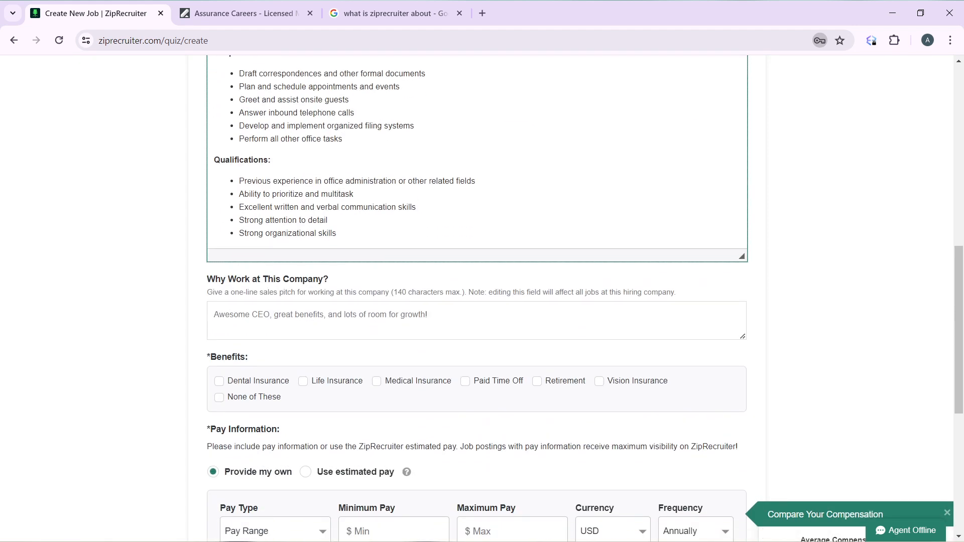
{"action": "left_click", "coordinate": [835, 108]}
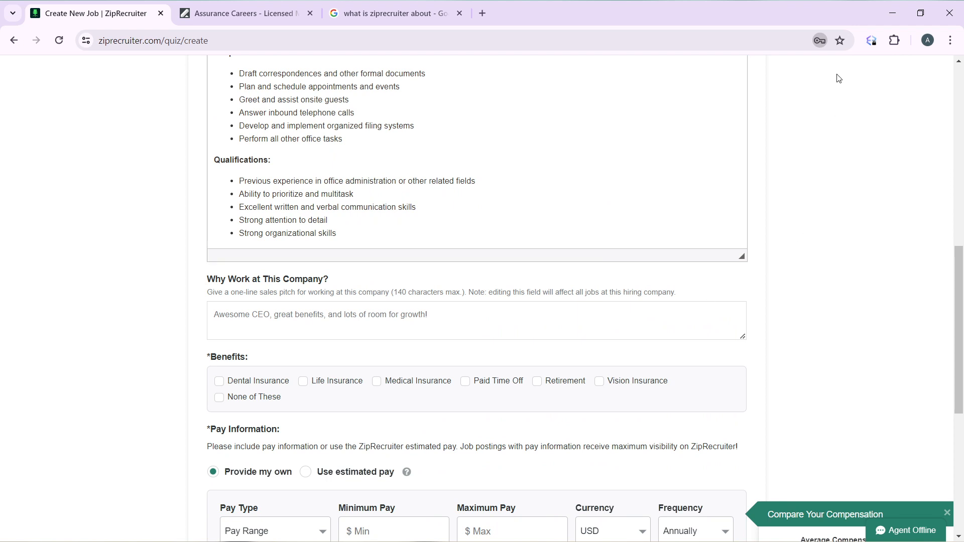
{"action": "scroll", "coordinate": [510, 370], "scroll_direction": "down", "scroll_amount": 2}
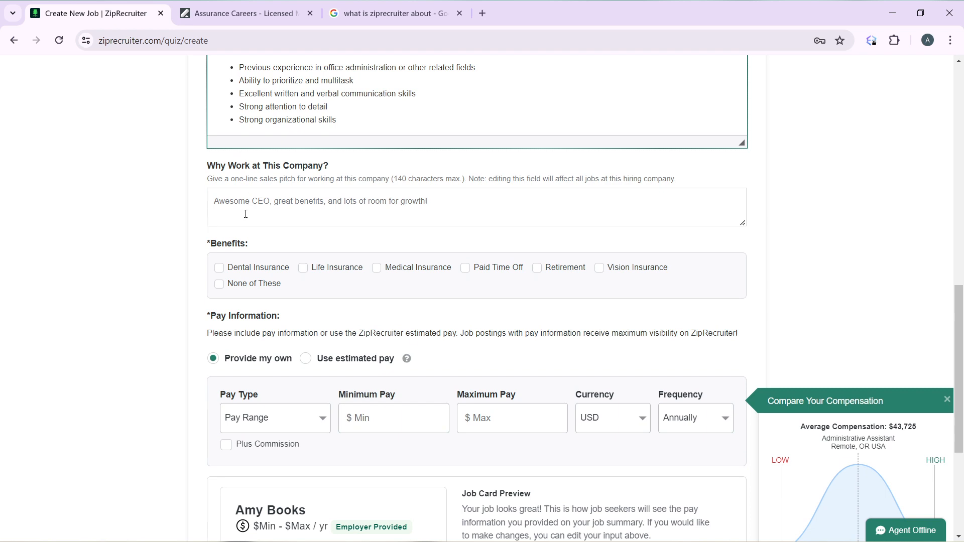
Step: Write the Why Work at This Company? pitch 'Awesome Benefits throughout the experience', fixing typos
{"action": "left_click", "coordinate": [246, 207]}
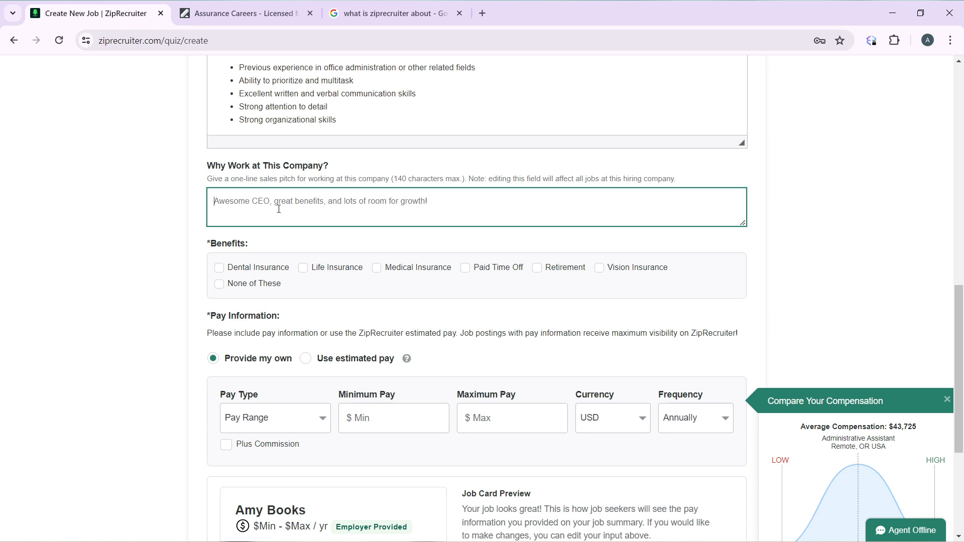
{"action": "type", "text": "Awesome Benefi"}
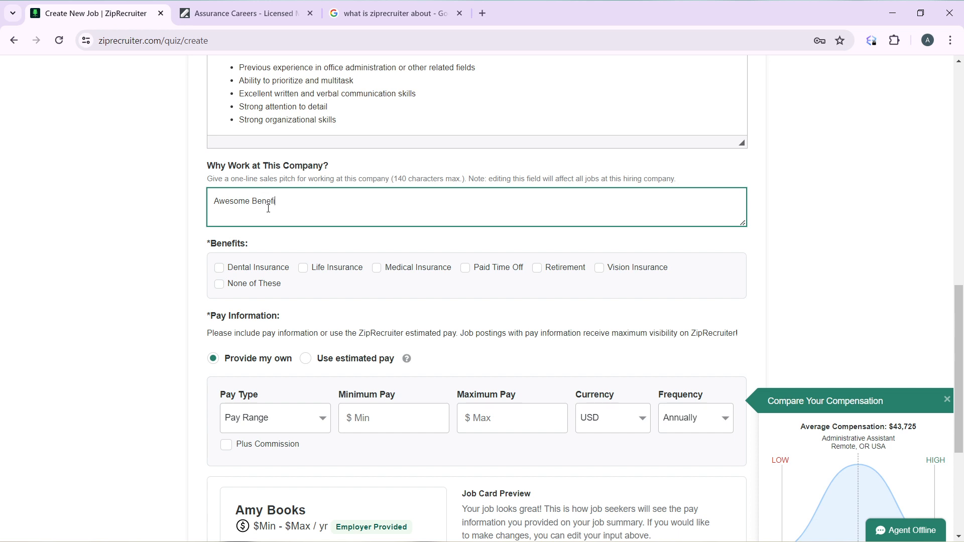
{"action": "type", "text": "ts throigout"}
{"action": "key", "text": "BackSpace"}
{"action": "key", "text": "BackSpace"}
{"action": "type", "text": "ughout the ex"}
{"action": "key", "text": "BackSpace"}
{"action": "type", "text": "he experience!"}
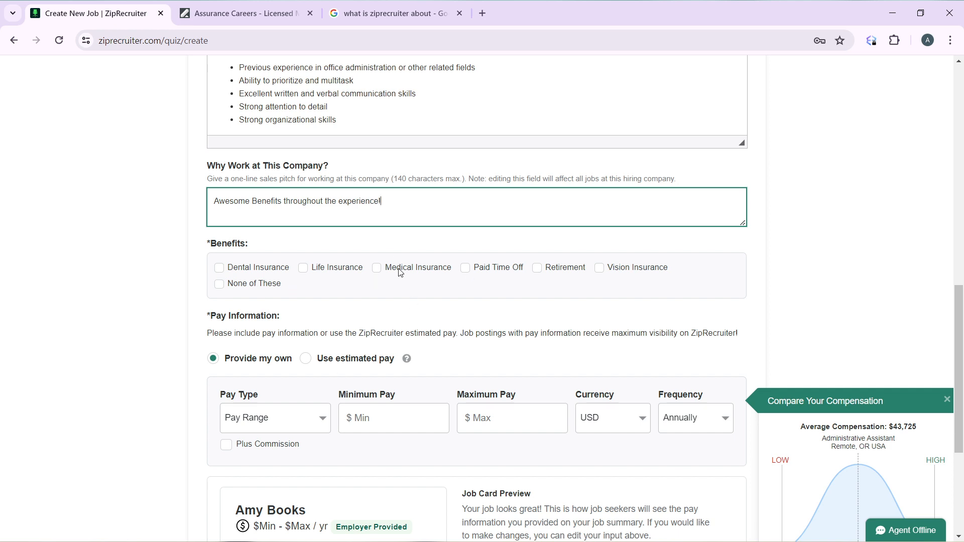
Step: Tick Medical Insurance and Paid Time Off, and select Use estimated pay ($31,968–$56,943/year)
{"action": "left_click", "coordinate": [380, 270]}
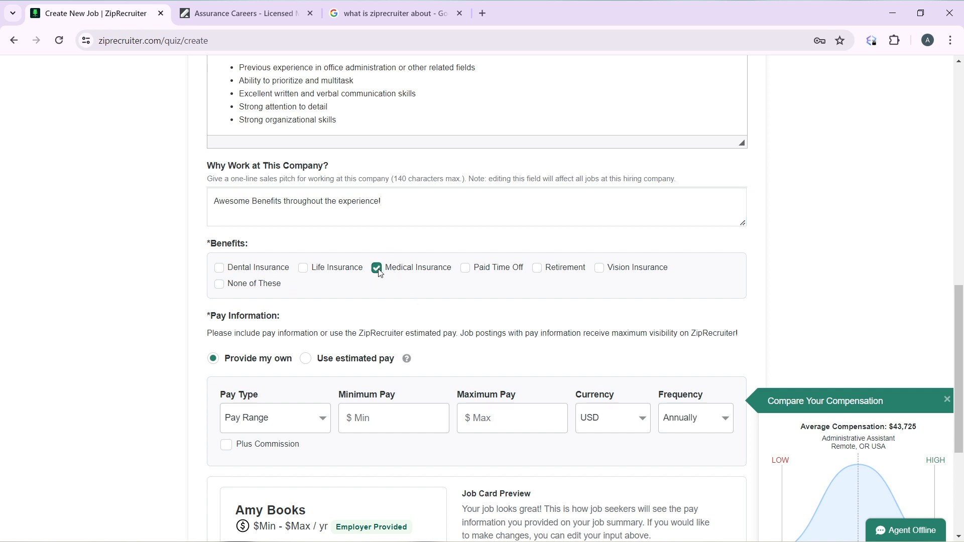
{"action": "left_click", "coordinate": [467, 270]}
{"action": "scroll", "coordinate": [503, 337], "scroll_direction": "down", "scroll_amount": 3}
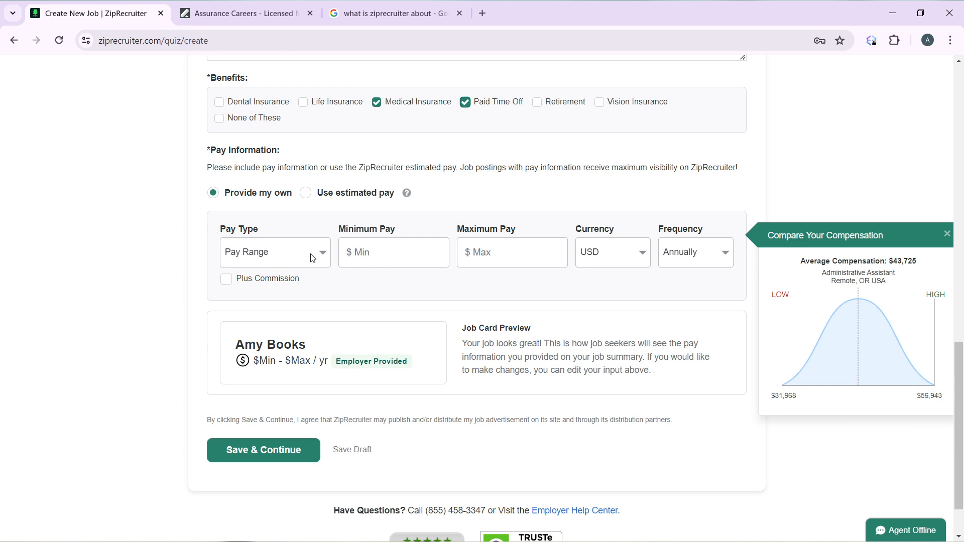
{"action": "left_click", "coordinate": [305, 193]}
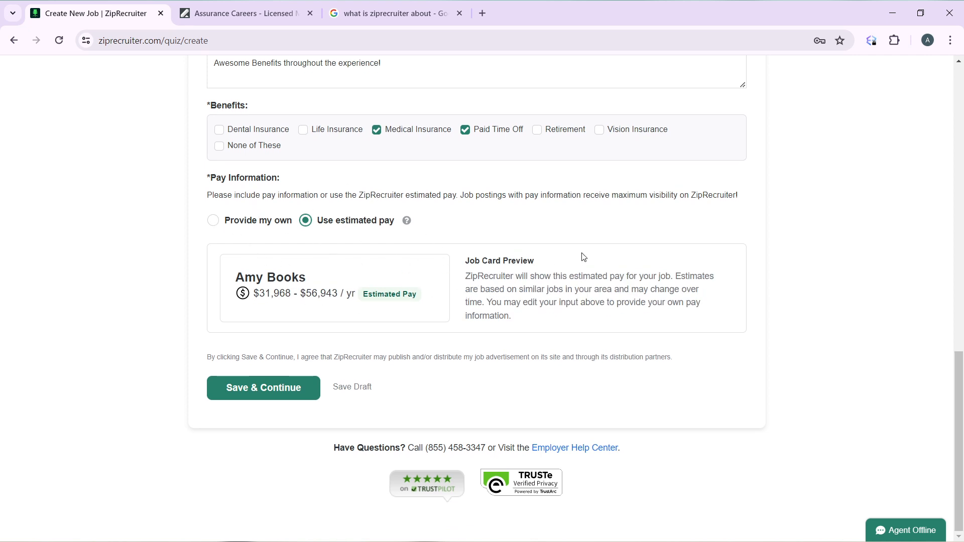
Step: Save the job, then attempt Post My Job Now on the Standard free-trial page with empty card fields
{"action": "left_click", "coordinate": [255, 389]}
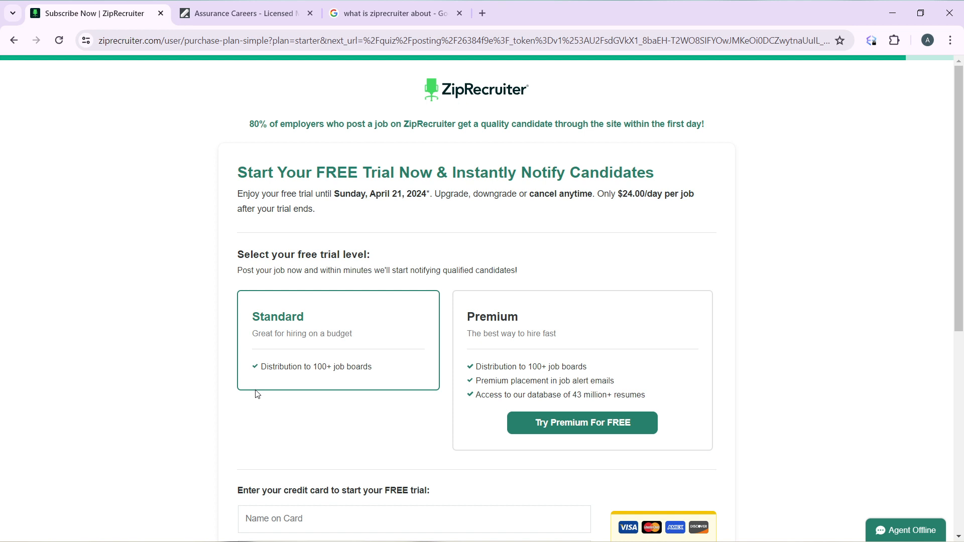
{"action": "scroll", "coordinate": [257, 394], "scroll_direction": "down", "scroll_amount": 7}
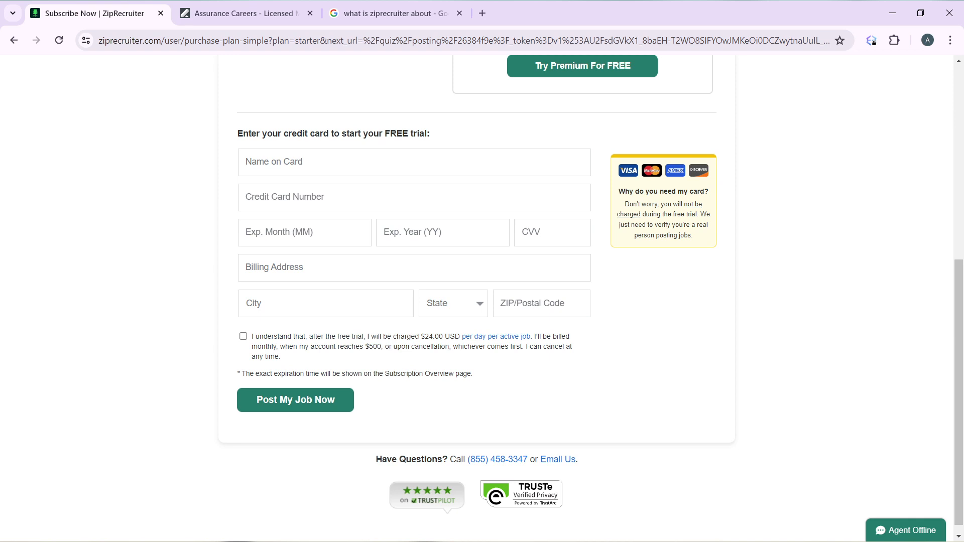
{"action": "scroll", "coordinate": [477, 298], "scroll_direction": "up", "scroll_amount": 7}
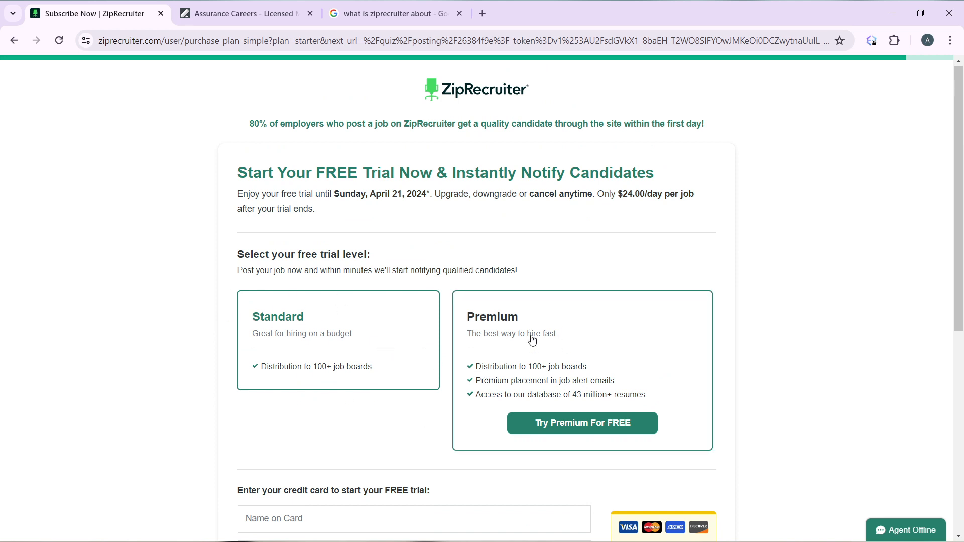
{"action": "scroll", "coordinate": [550, 341], "scroll_direction": "down", "scroll_amount": 4}
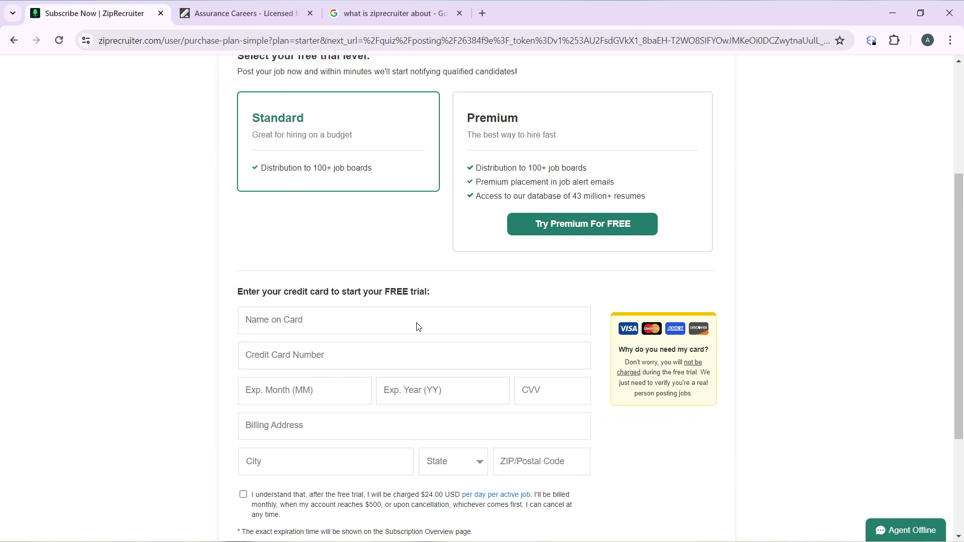
{"action": "scroll", "coordinate": [441, 390], "scroll_direction": "down", "scroll_amount": 2}
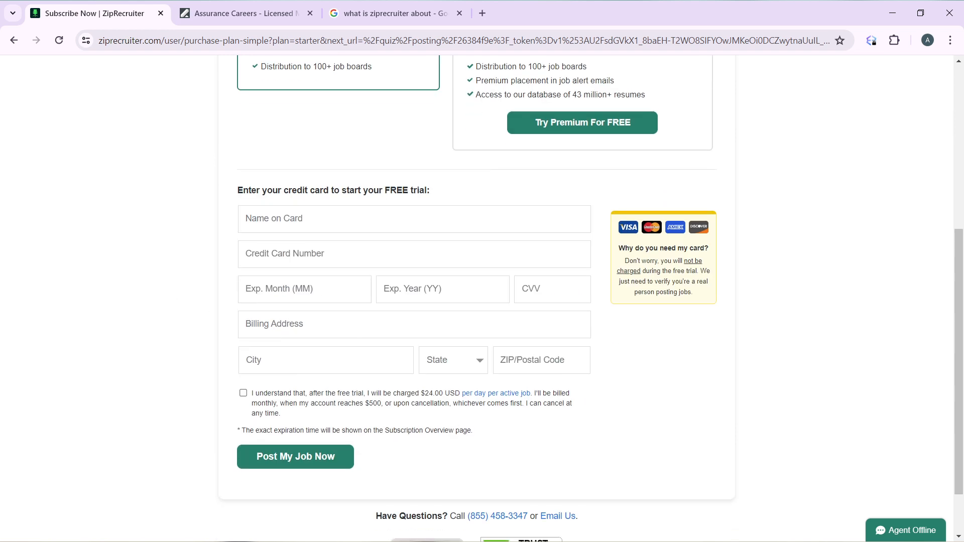
{"action": "left_click", "coordinate": [301, 461]}
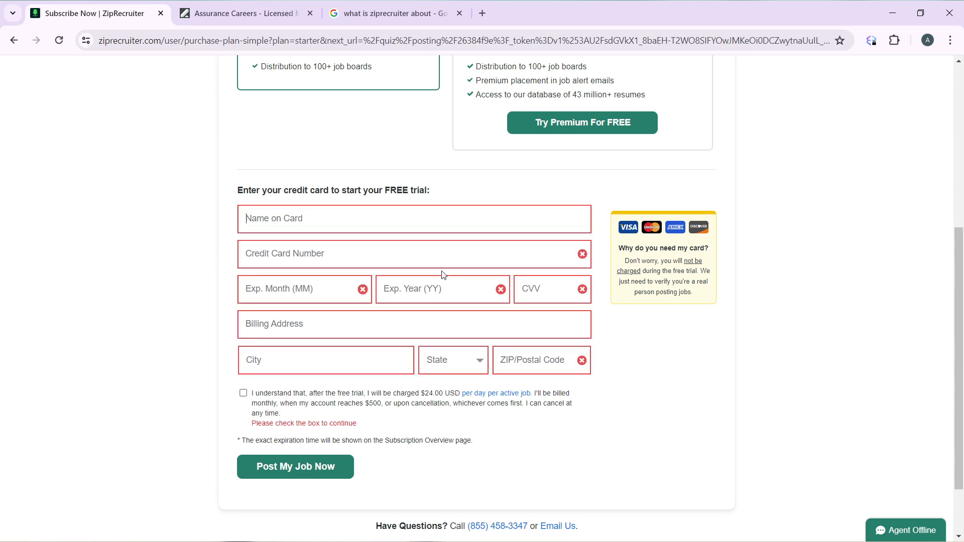
{"action": "scroll", "coordinate": [859, 171], "scroll_direction": "up", "scroll_amount": 6}
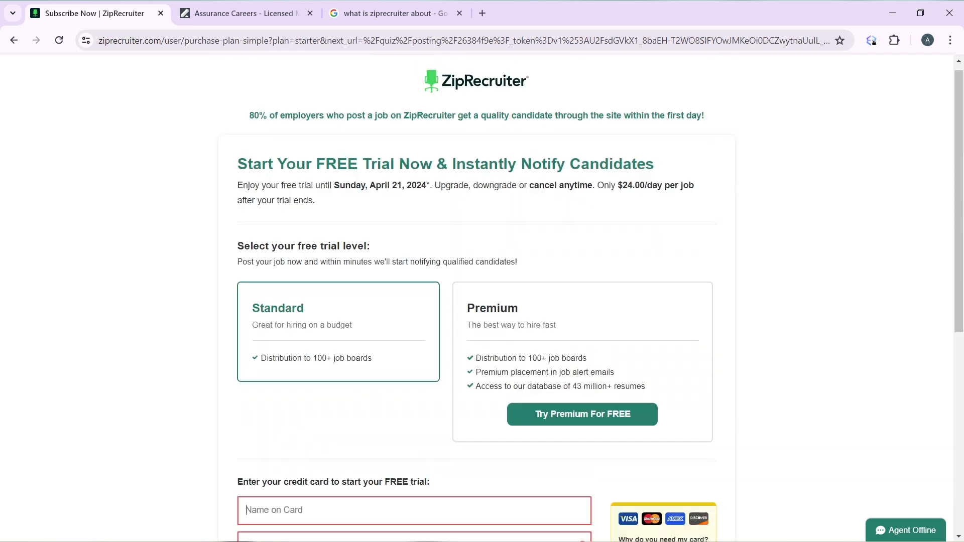